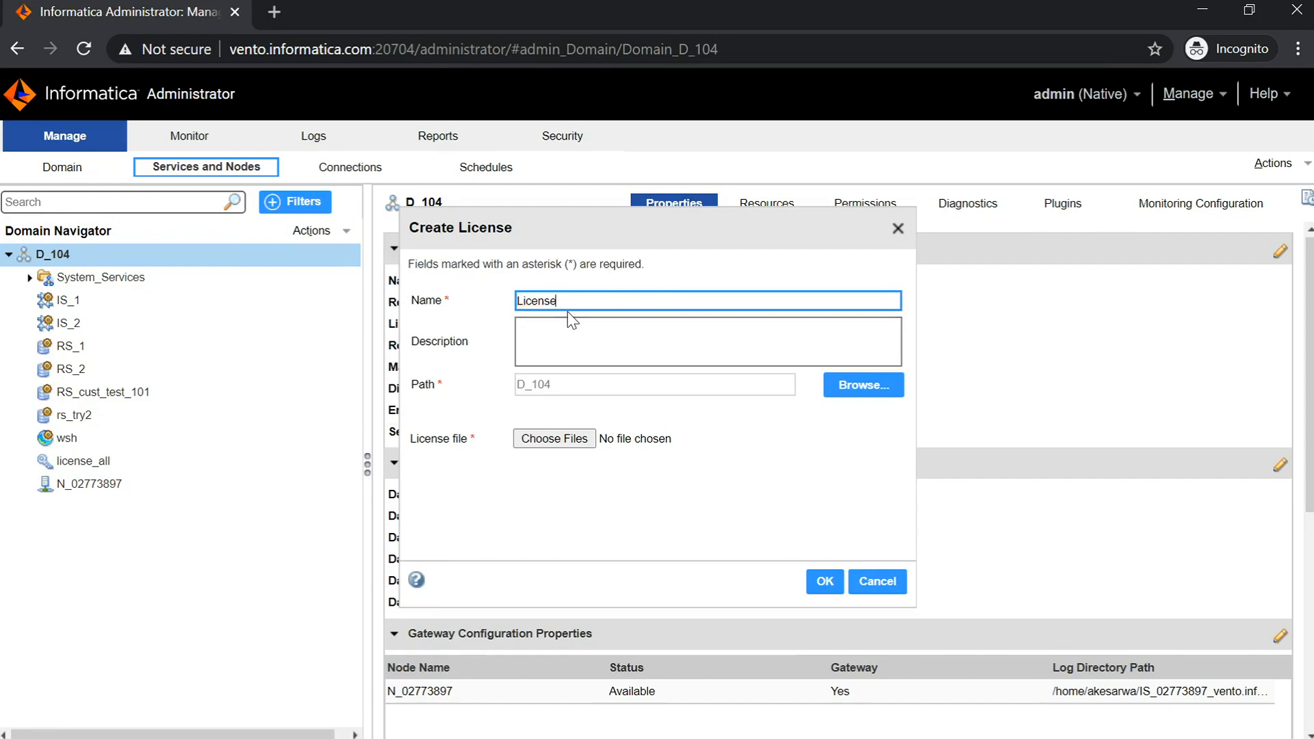
Create a license named License_new in D_104 using the INFA_INTERNAL_USE_AE_v104_00000_192793 key file.
text(new)
click(566, 441)
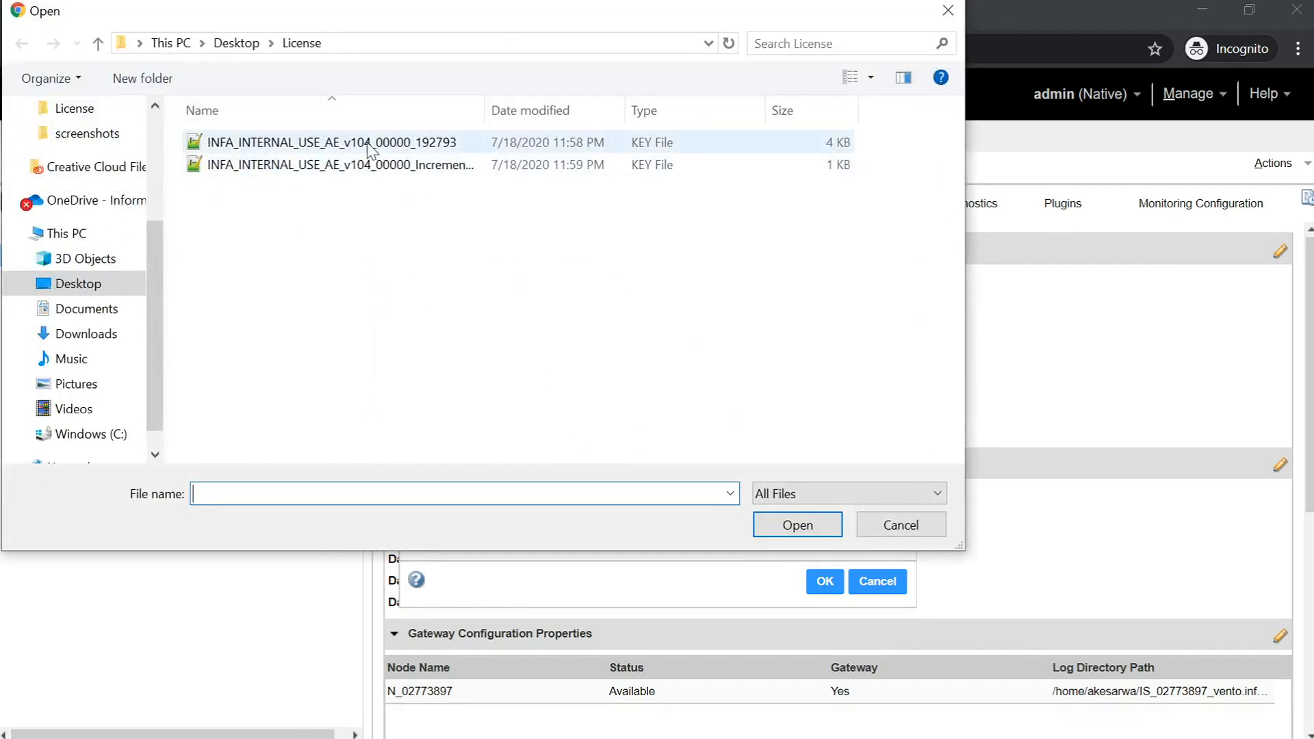
click(369, 144)
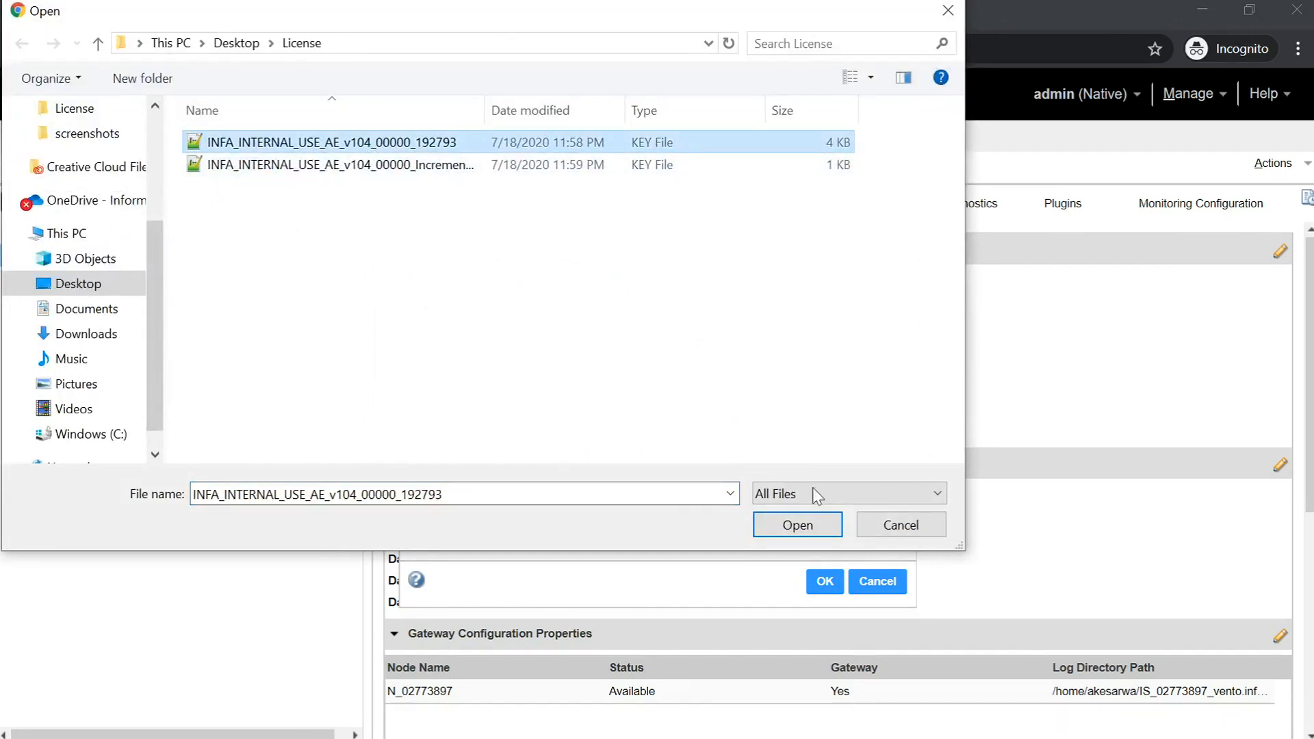
click(794, 524)
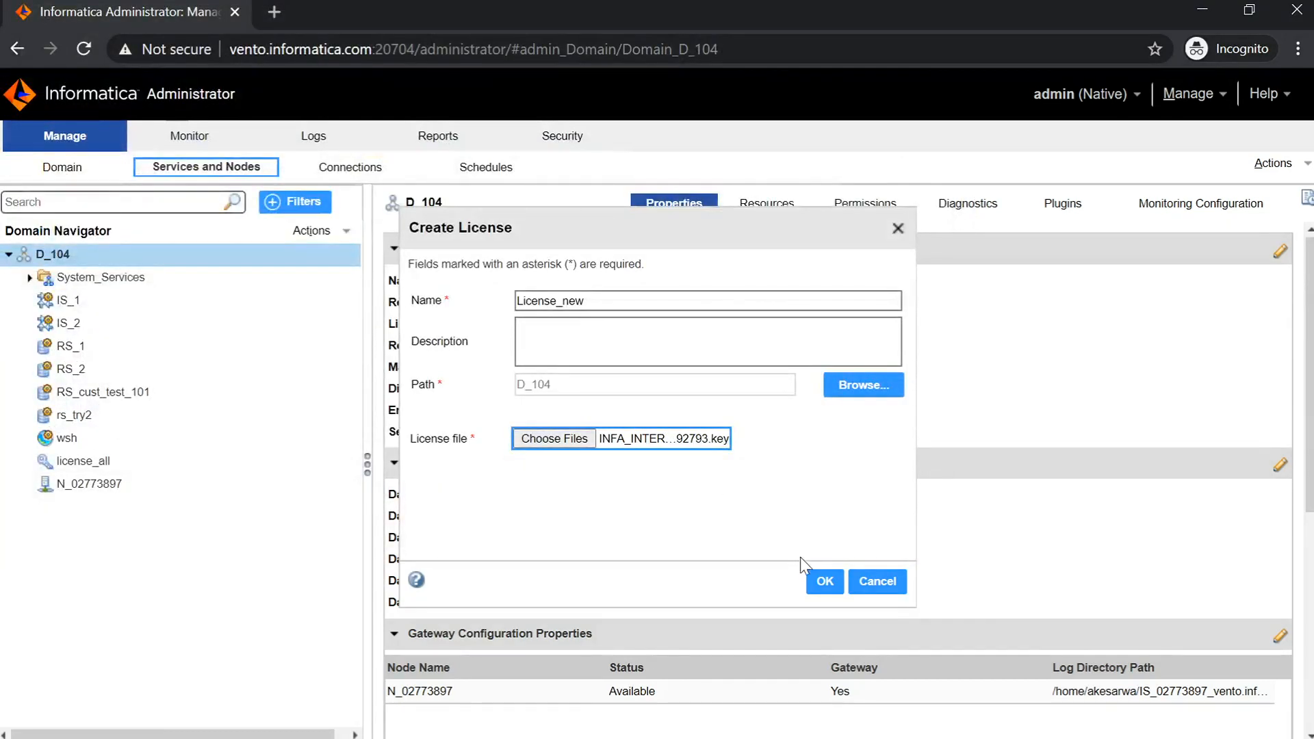
click(831, 592)
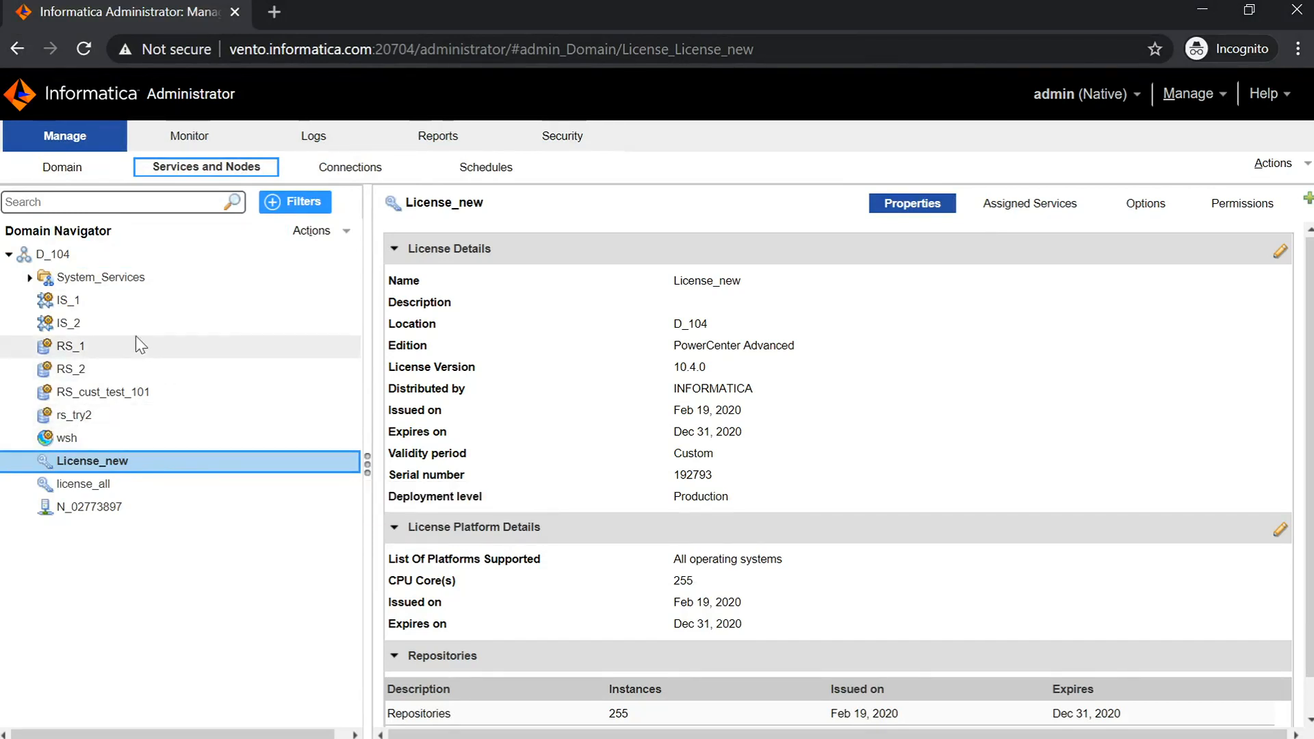
Disable the RS_1 repository service with the Abort option, keeping the Planned disable type.
click(106, 340)
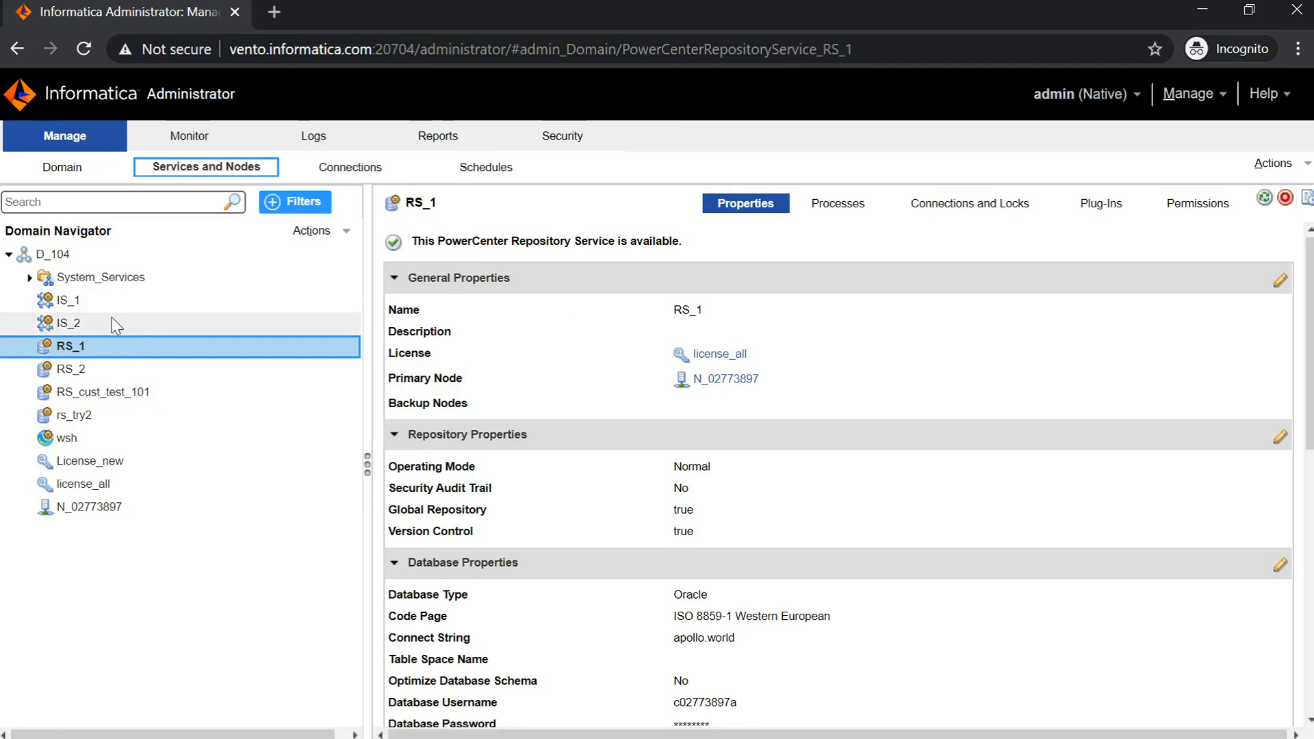
click(88, 301)
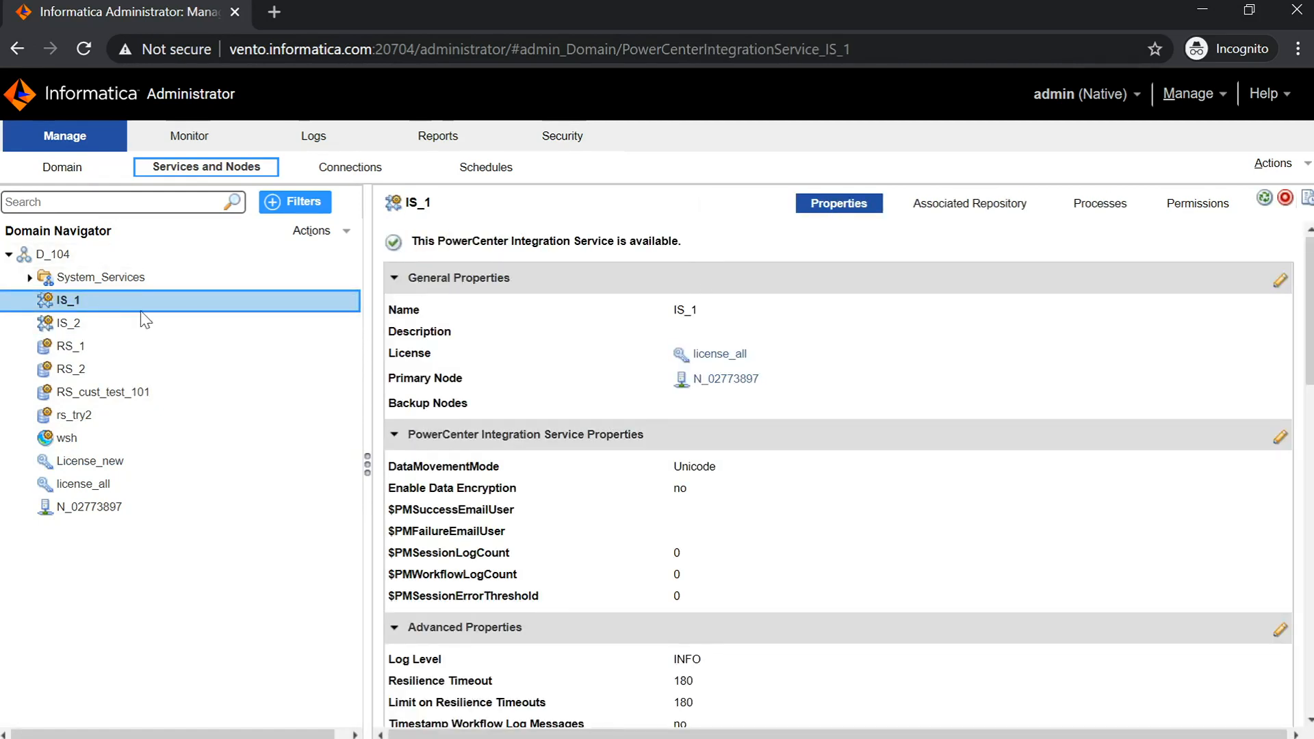
click(107, 347)
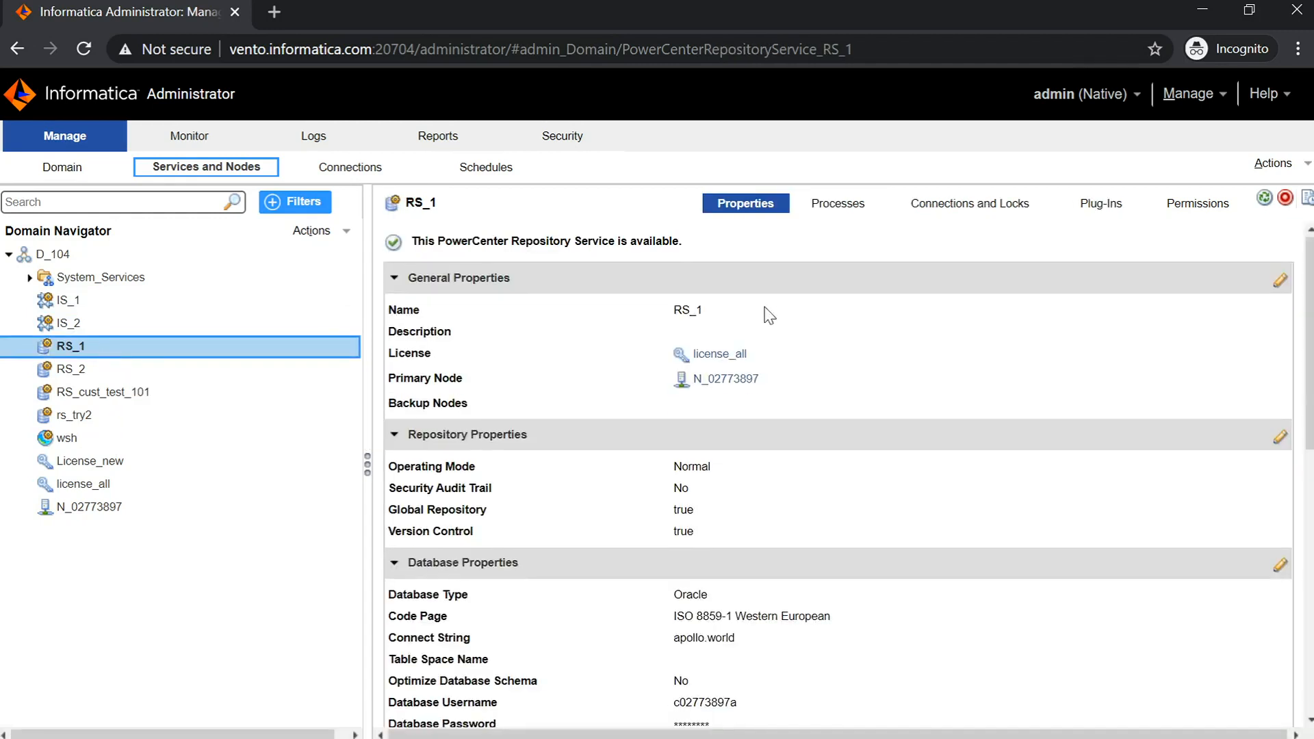
click(1285, 198)
click(427, 350)
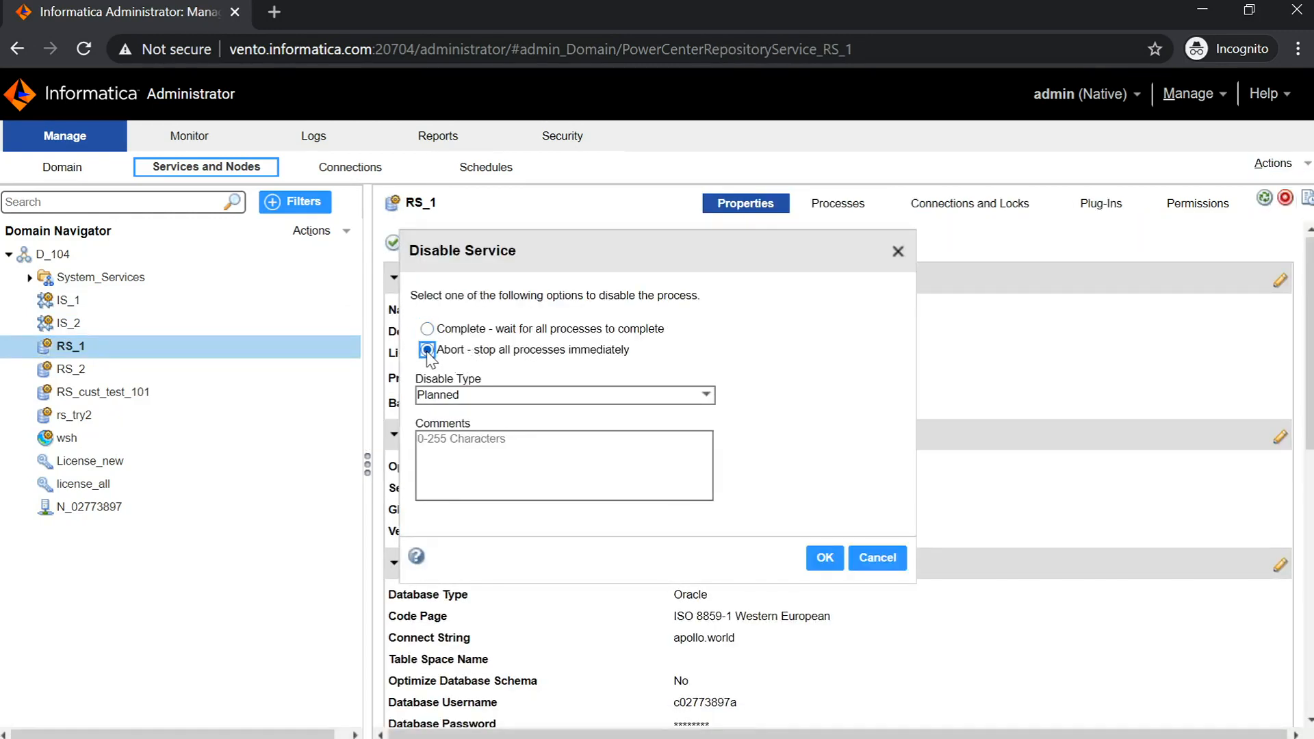
click(824, 556)
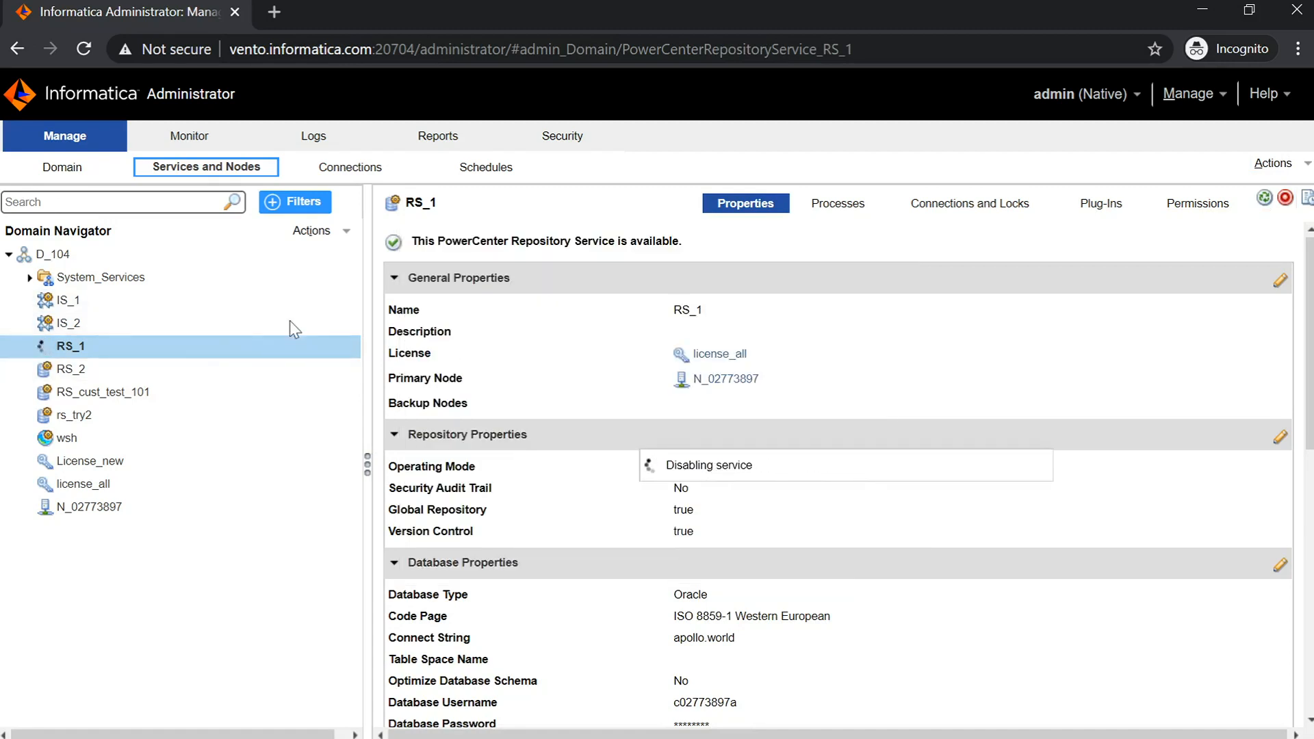
Disable the IS_1 integration service with the Abort option, keeping the Planned disable type.
mouse_move(183, 303)
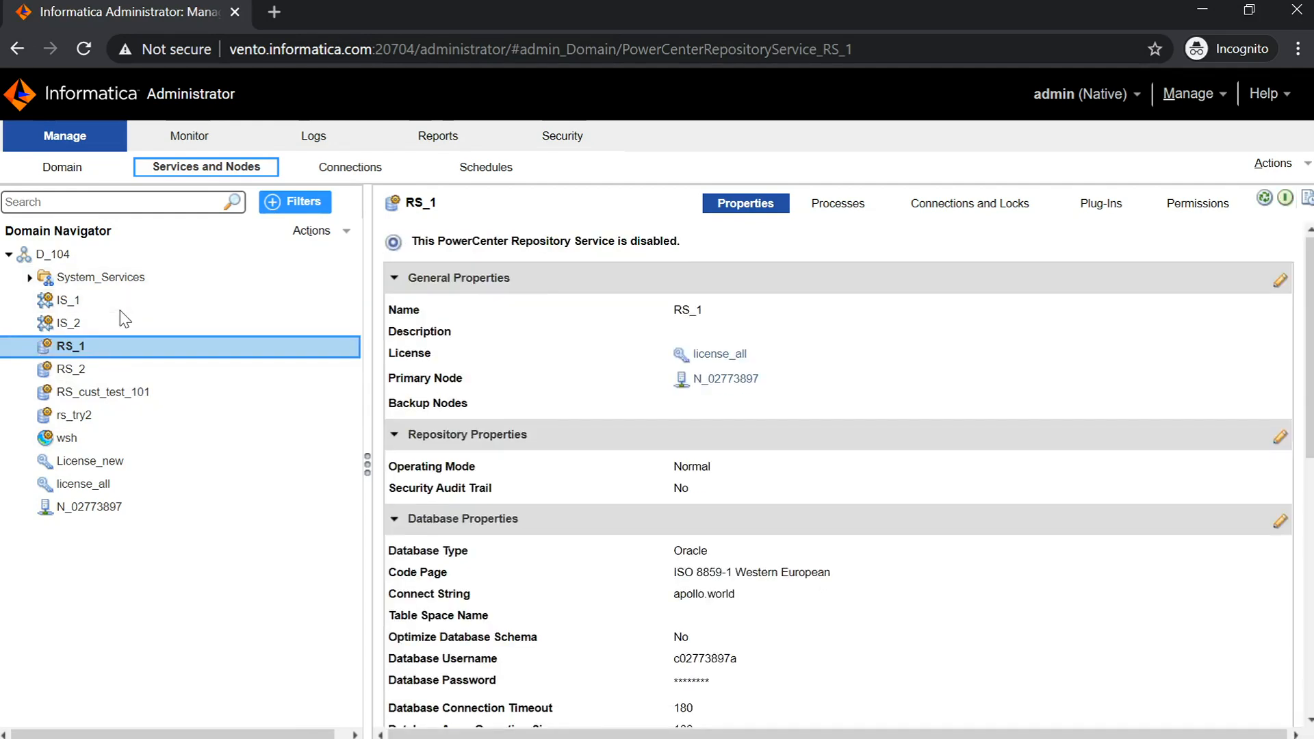
click(82, 301)
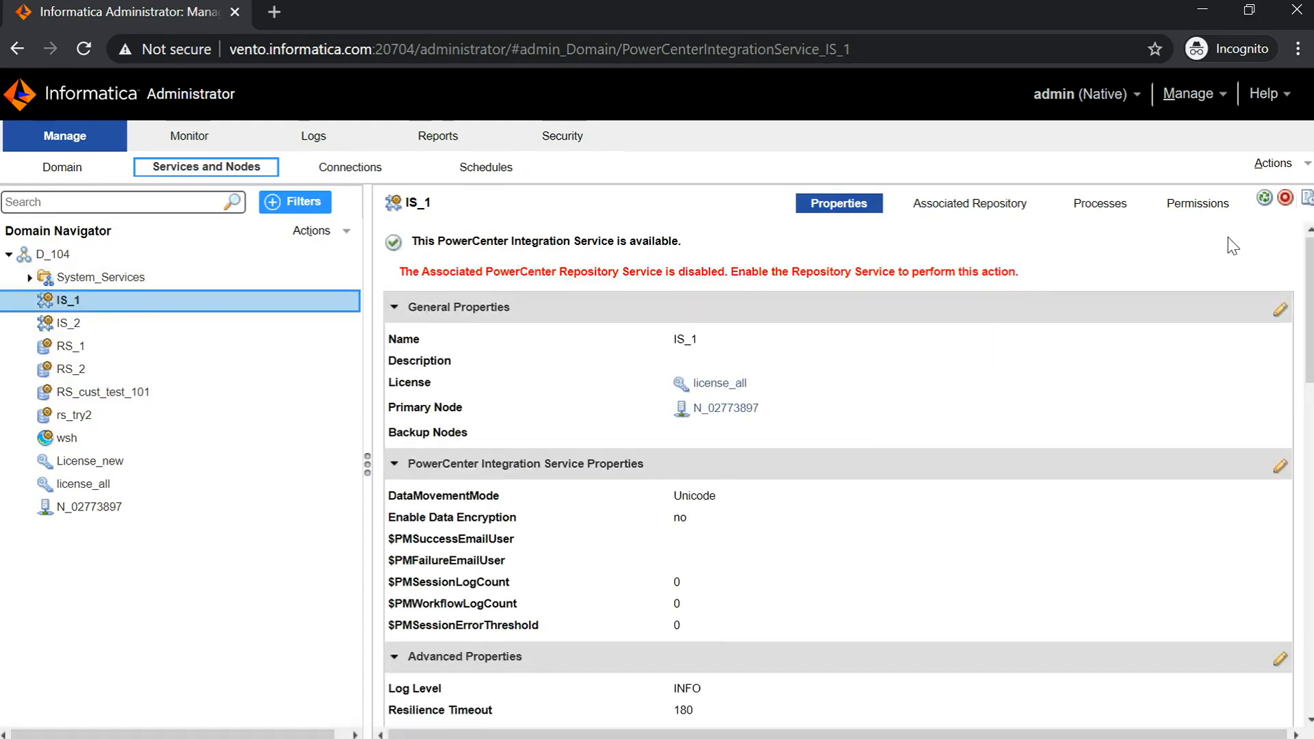
click(1285, 198)
click(427, 370)
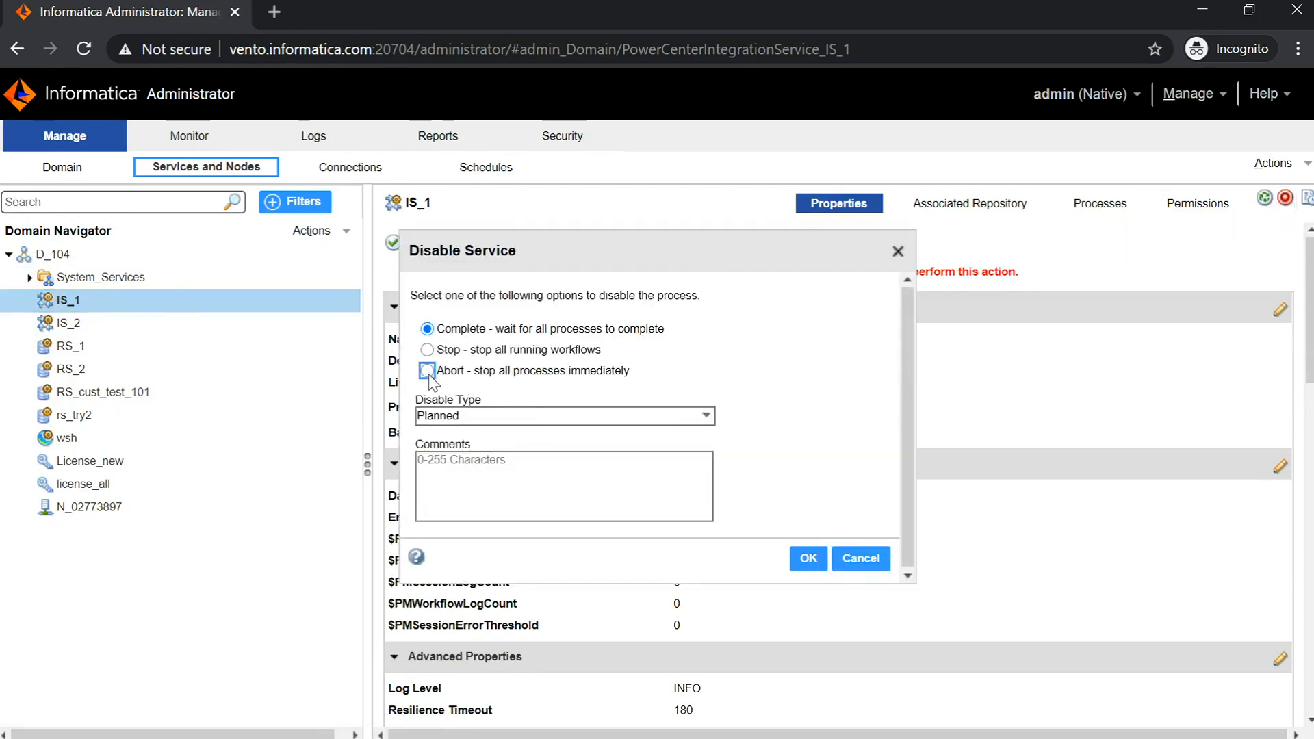
click(808, 558)
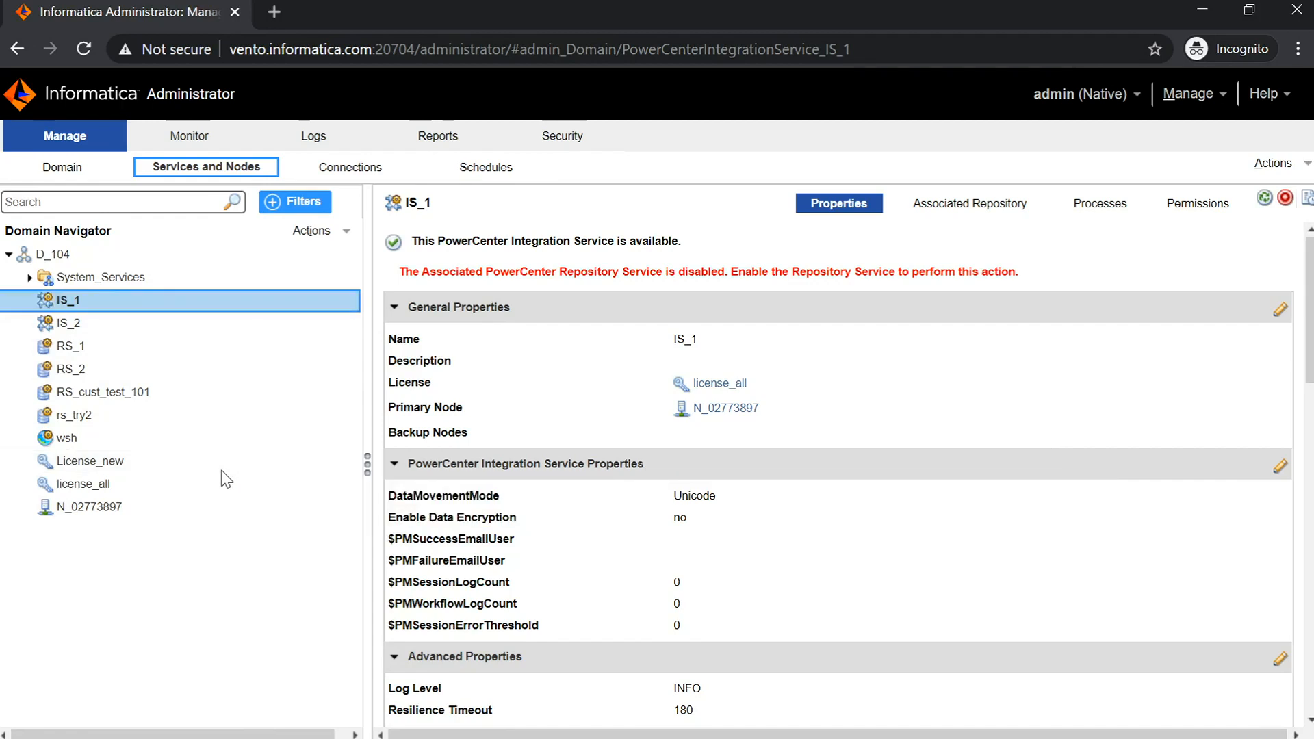
Check the license used by IS_1 and RS_1, and remove both services from the assigned services of license_all.
click(87, 493)
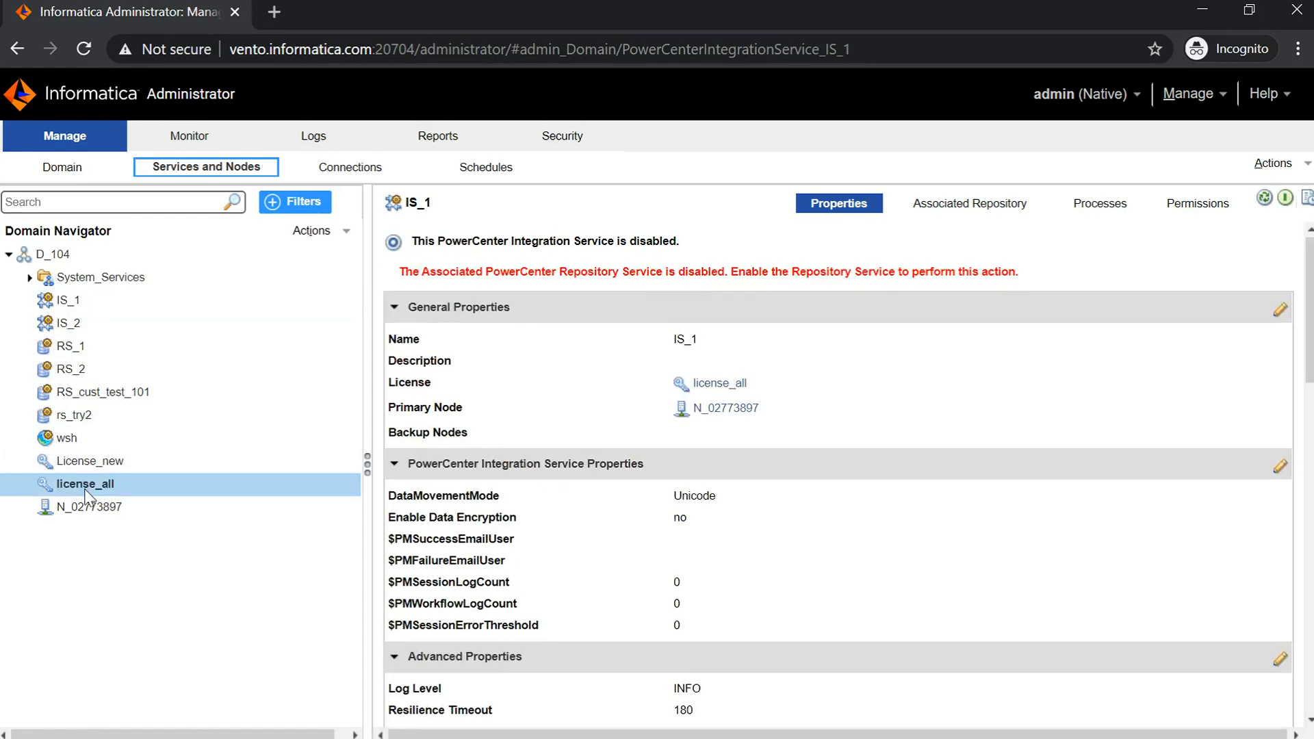
click(103, 307)
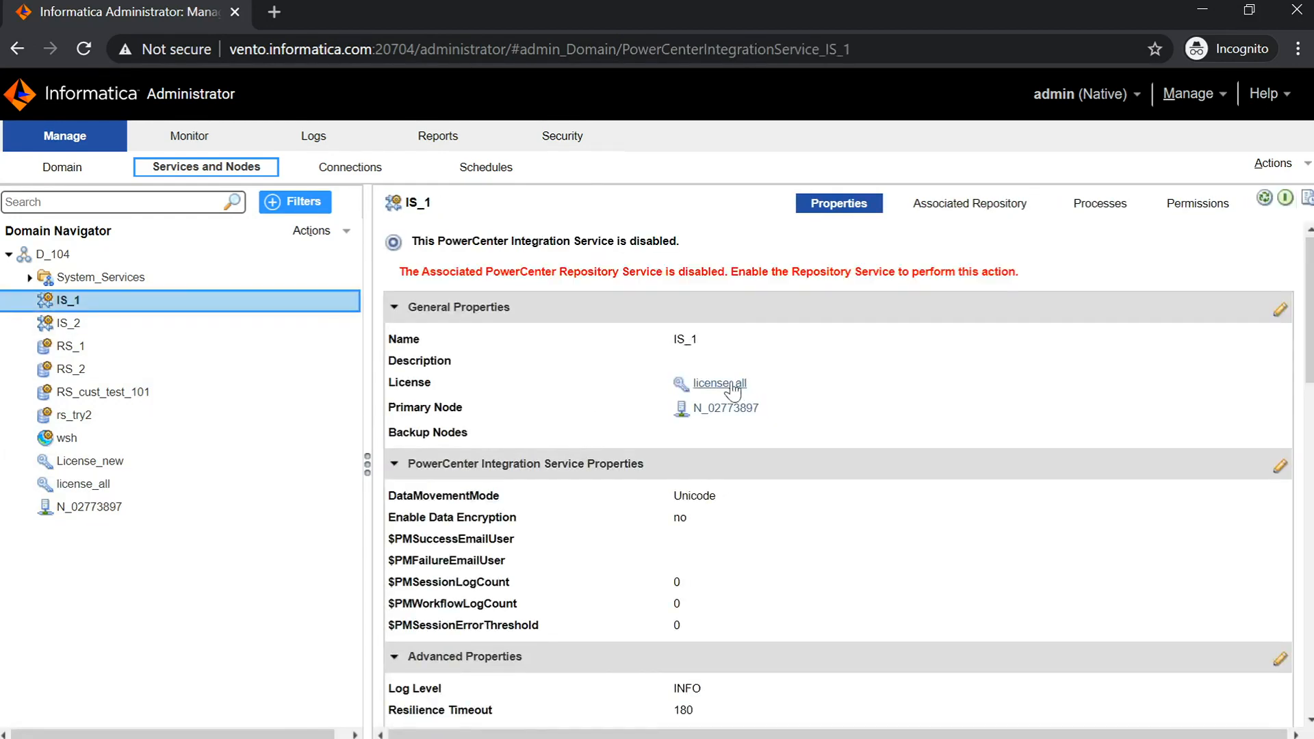
click(91, 347)
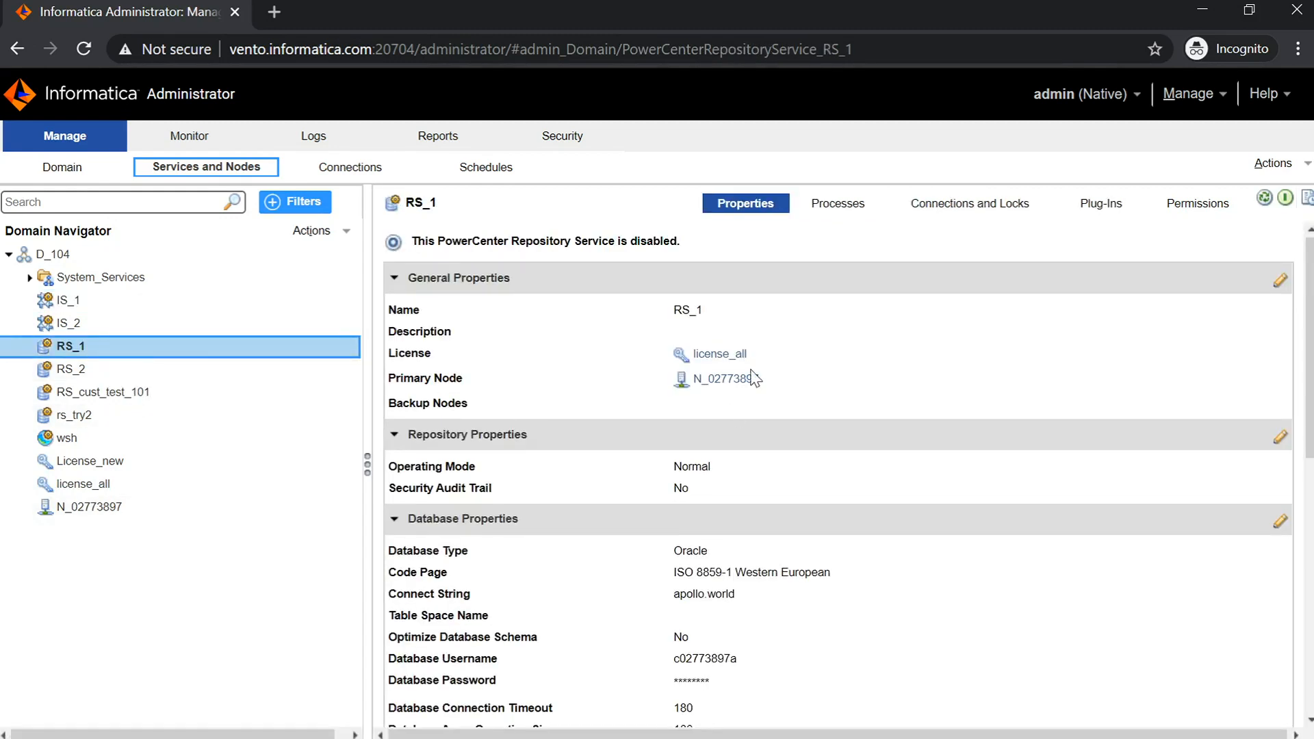
click(167, 485)
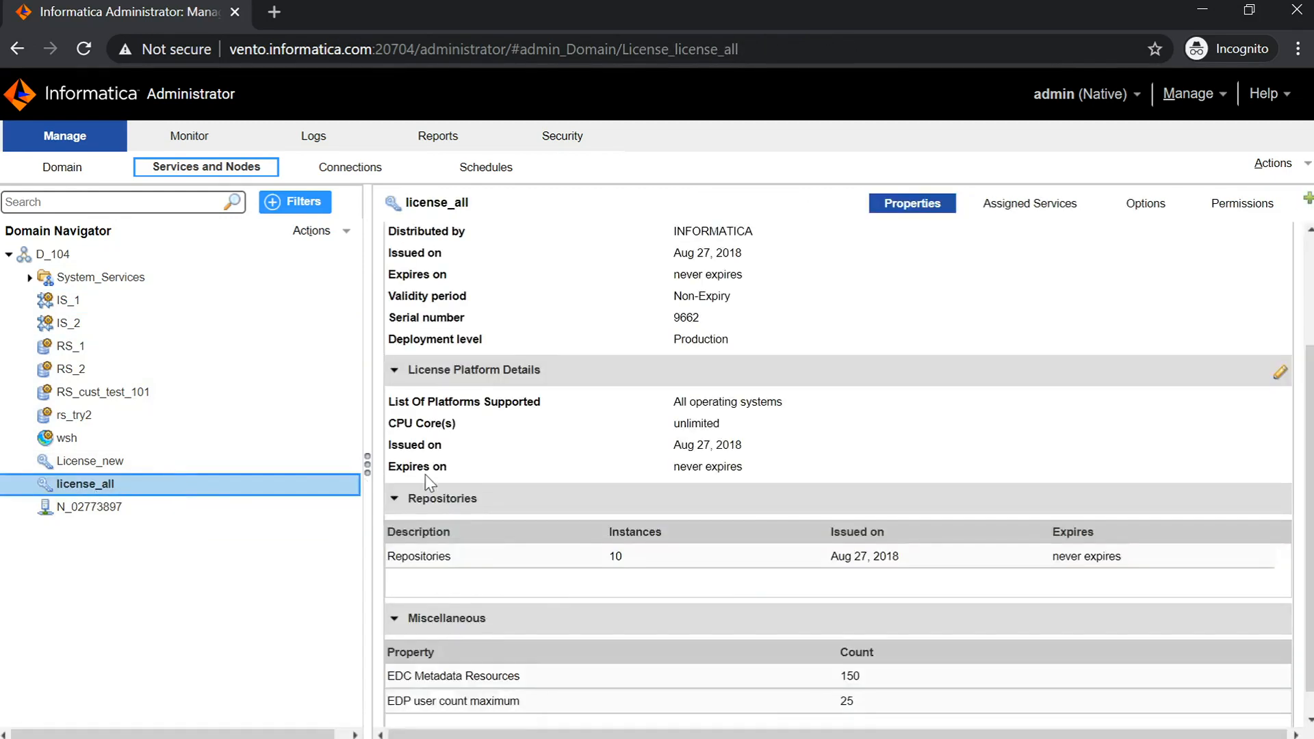
click(1028, 213)
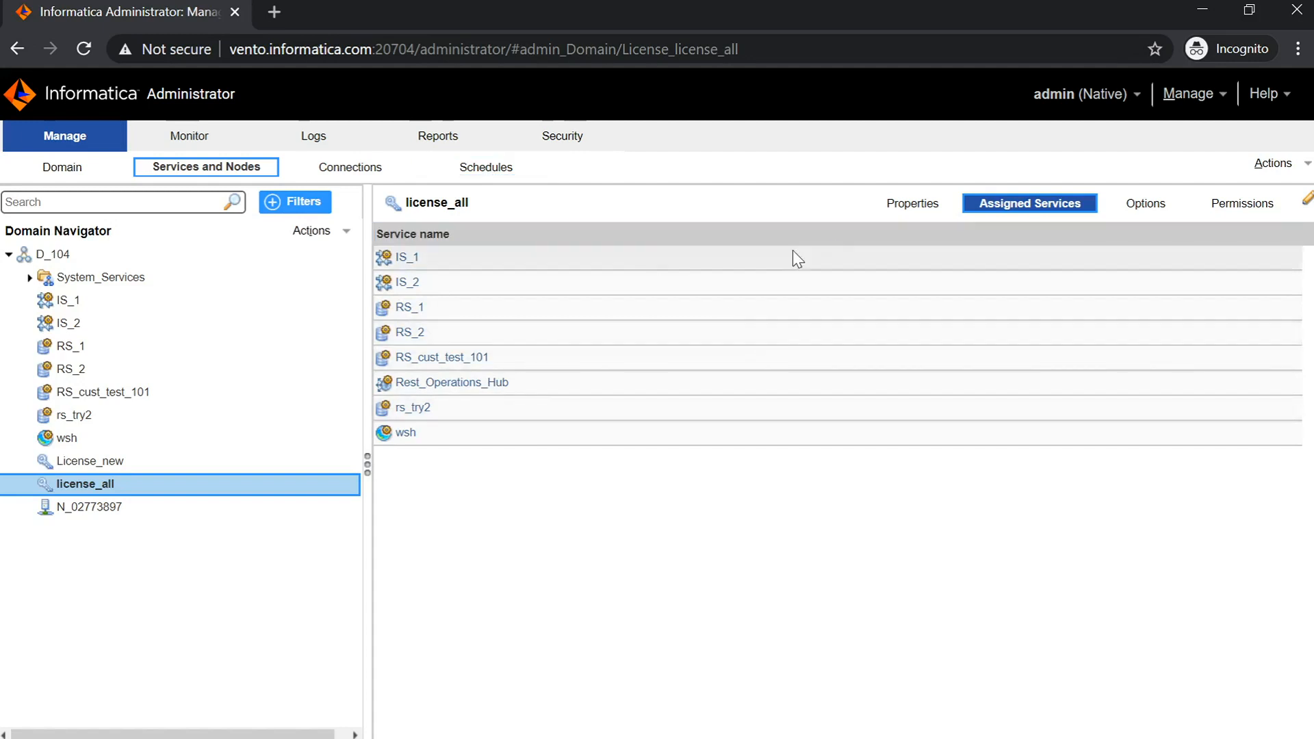
click(1307, 200)
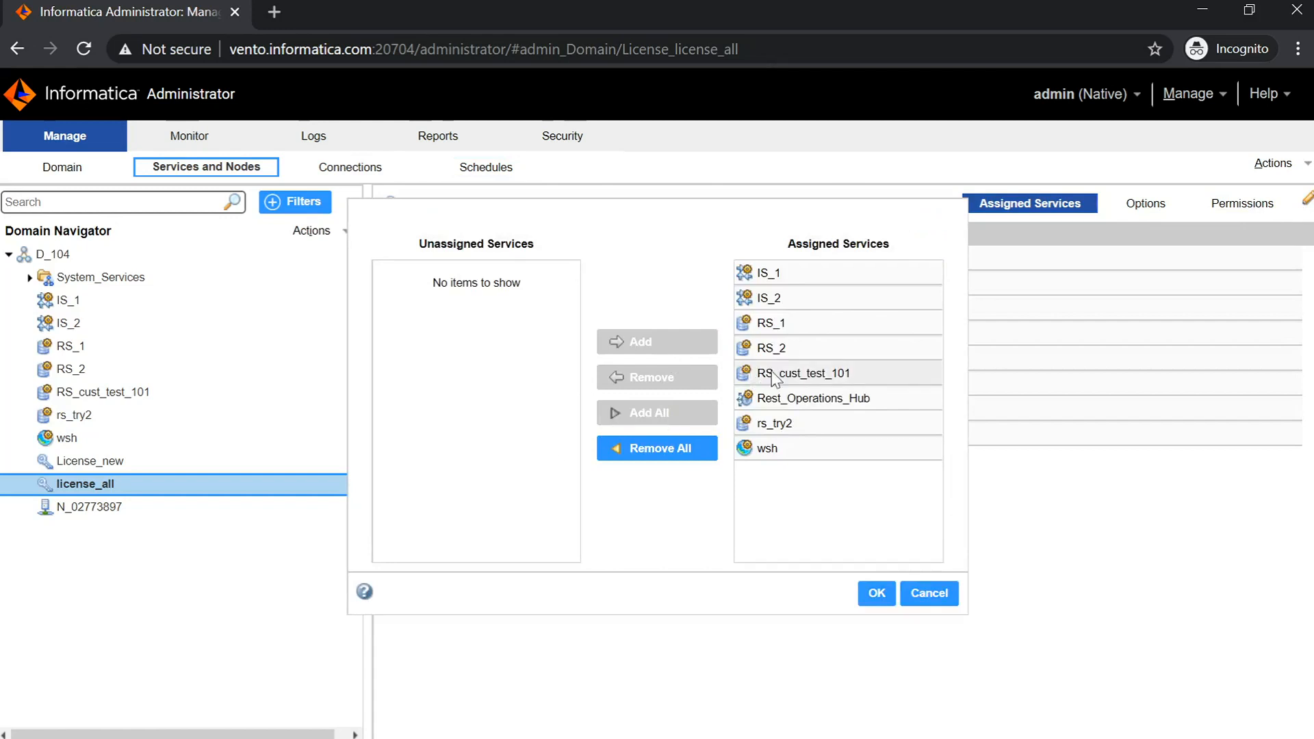
click(797, 278)
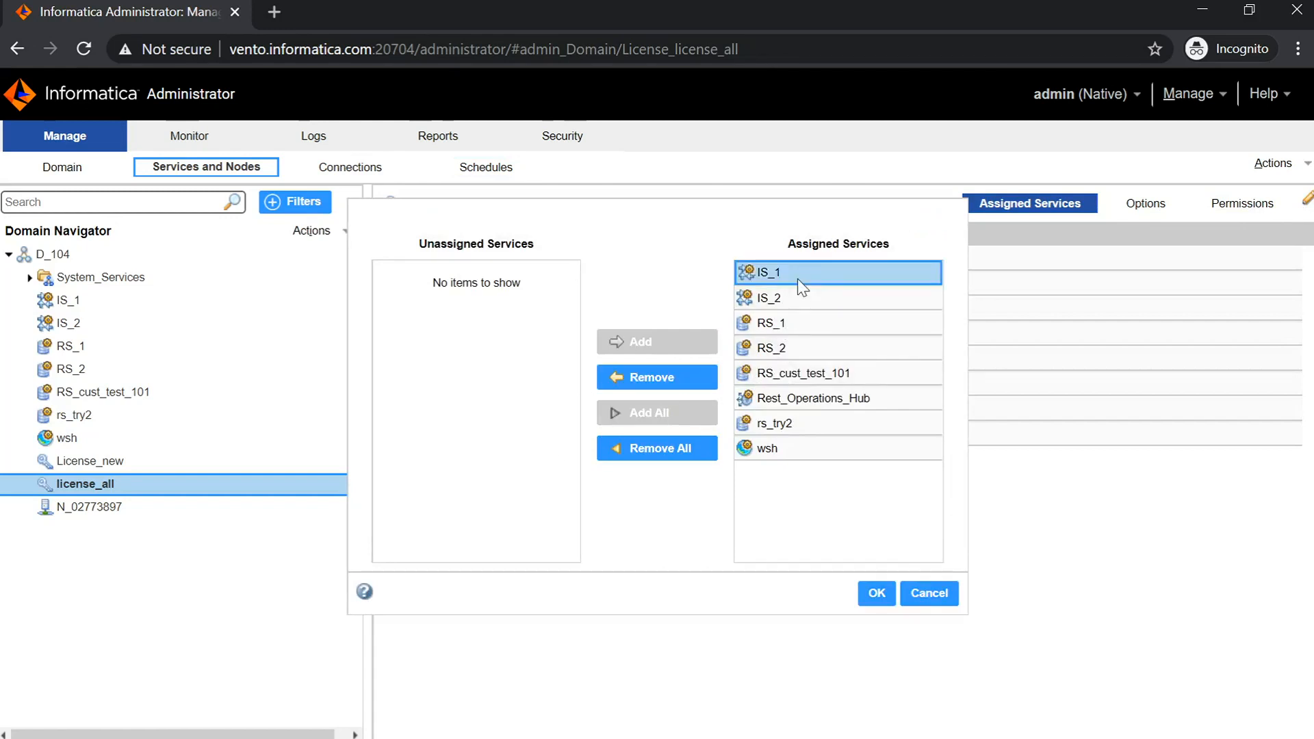
click(658, 391)
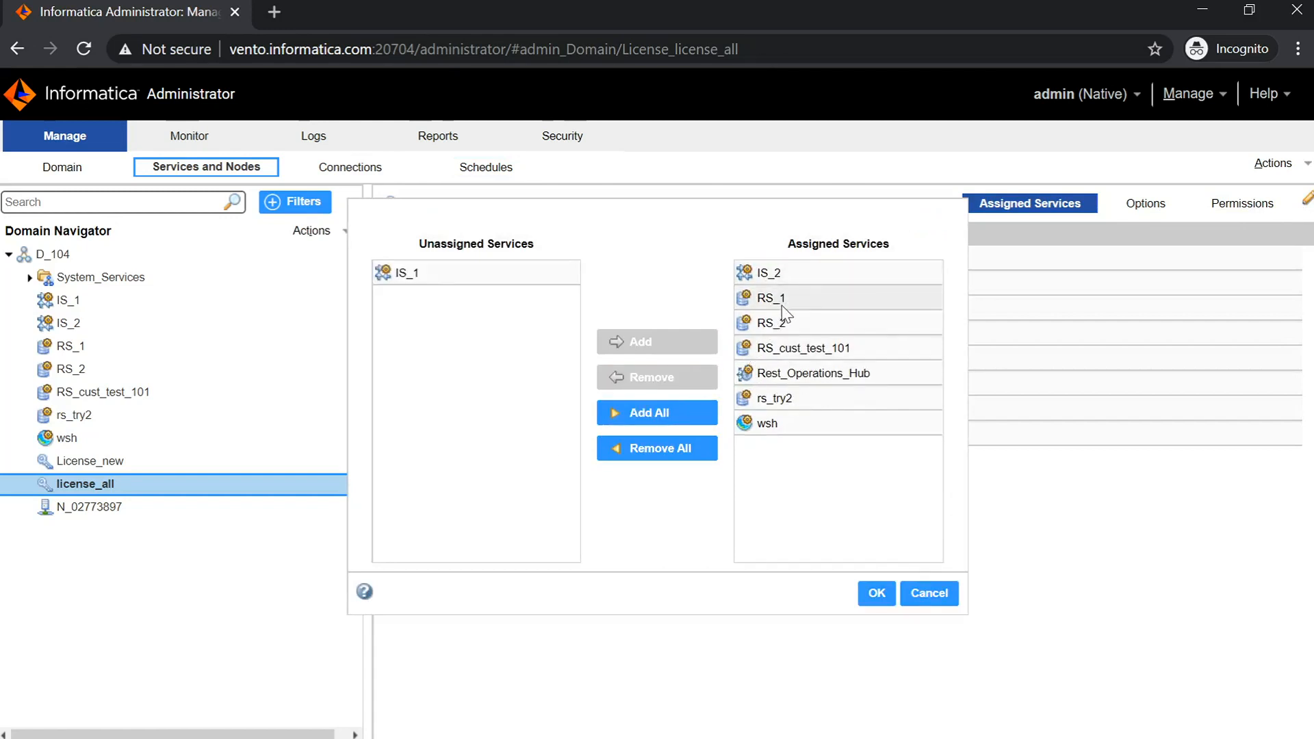
click(781, 305)
click(676, 378)
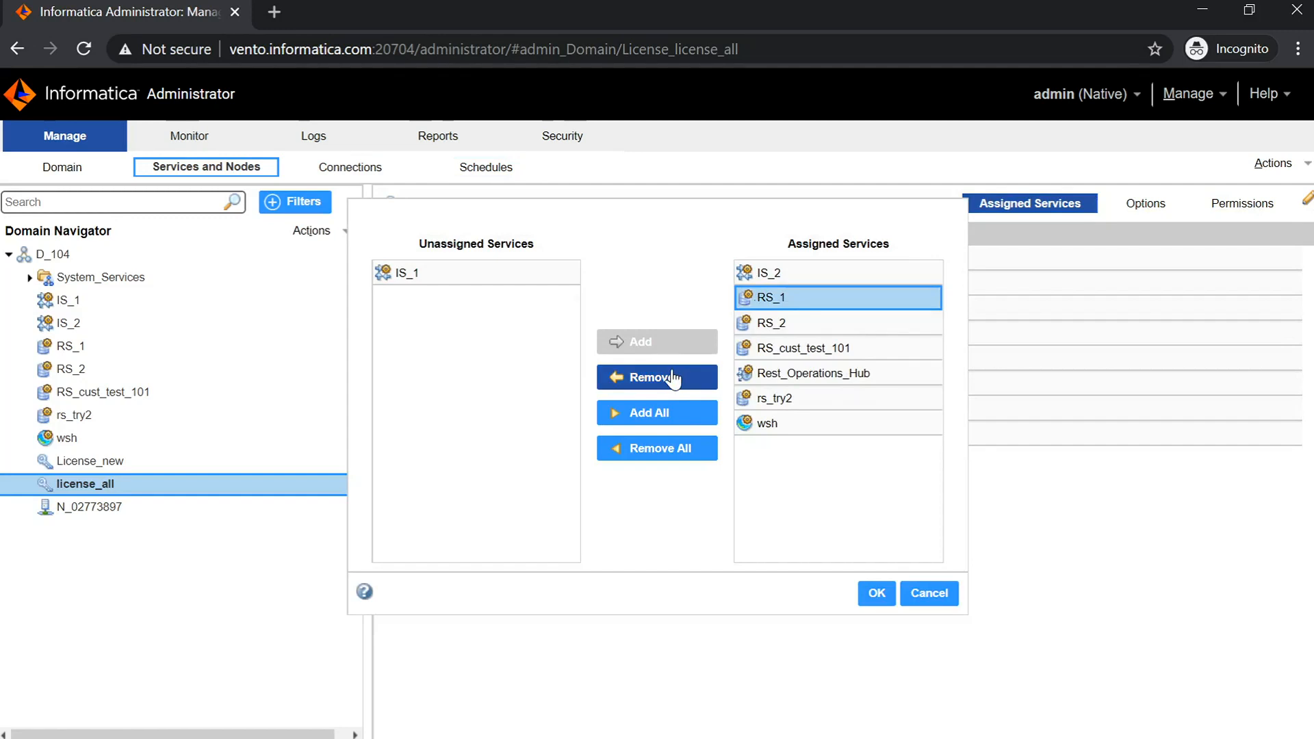
click(876, 593)
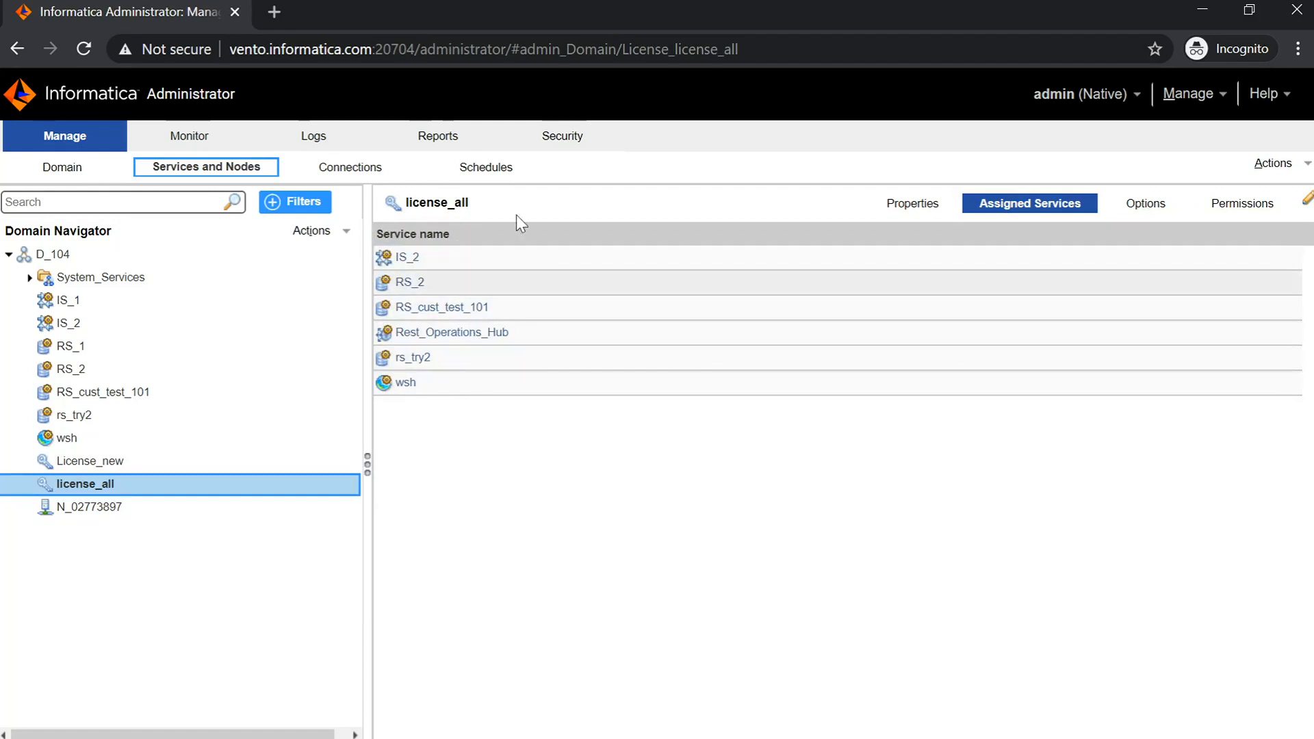
Assign all unassigned services, IS_1 and RS_1, to the License_new license.
click(138, 459)
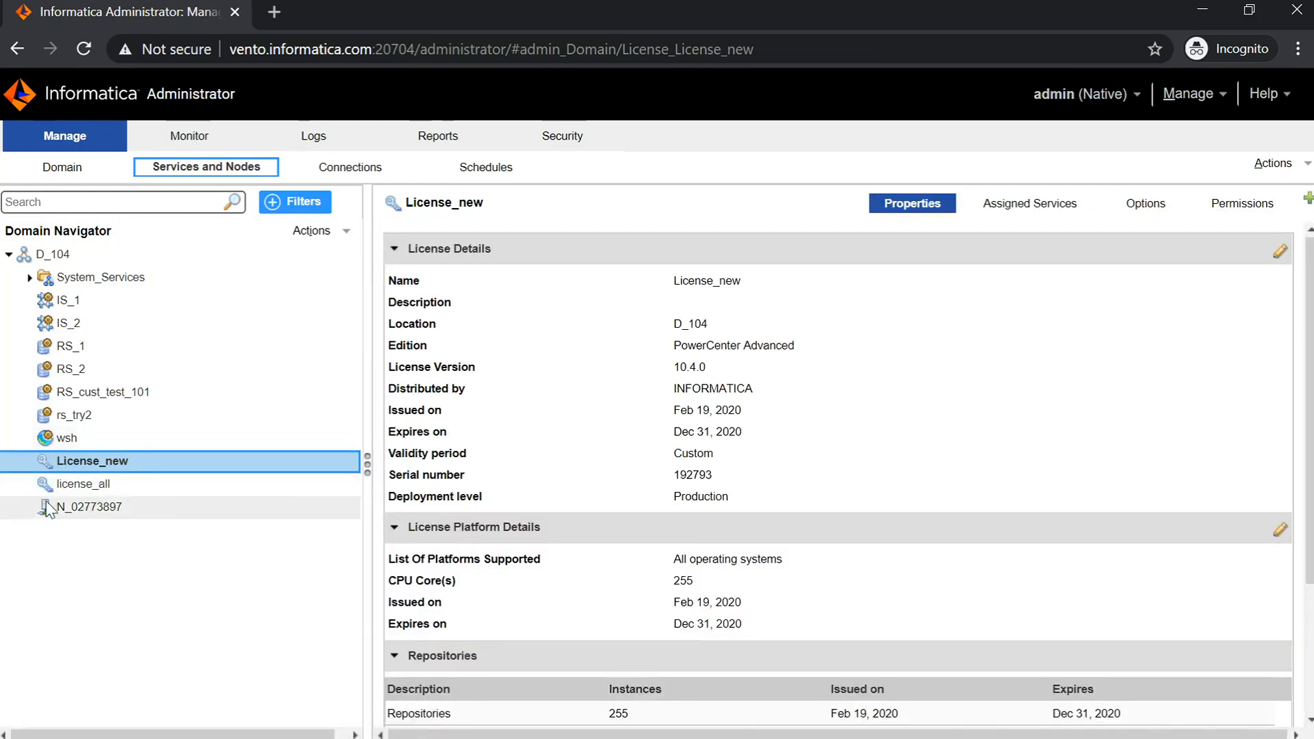
click(1031, 209)
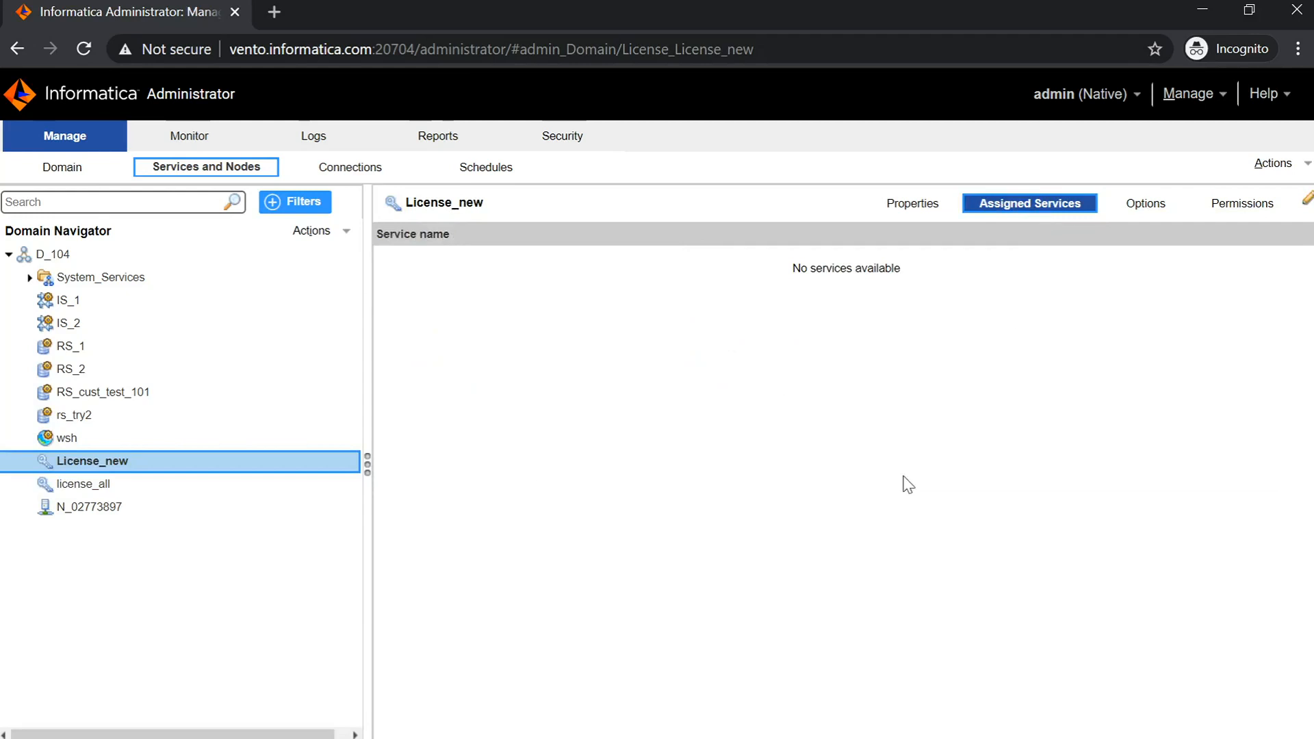
click(1305, 207)
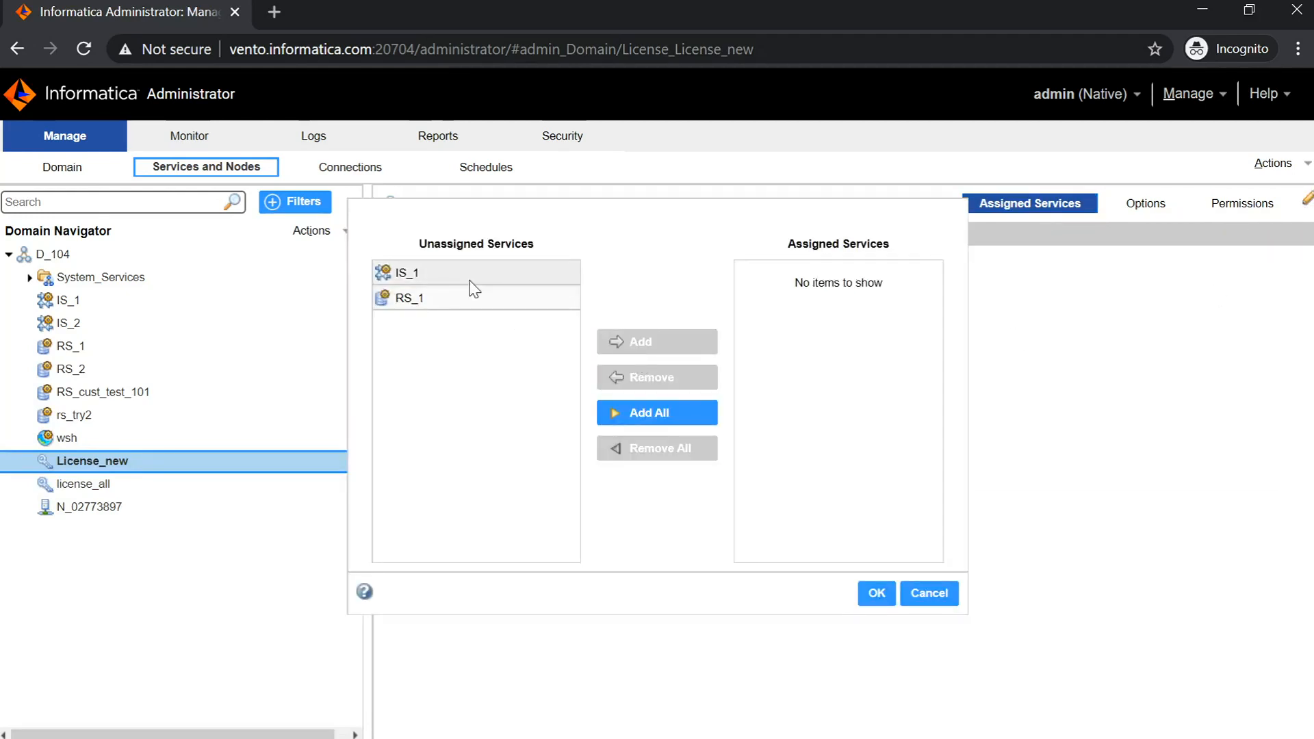
click(673, 416)
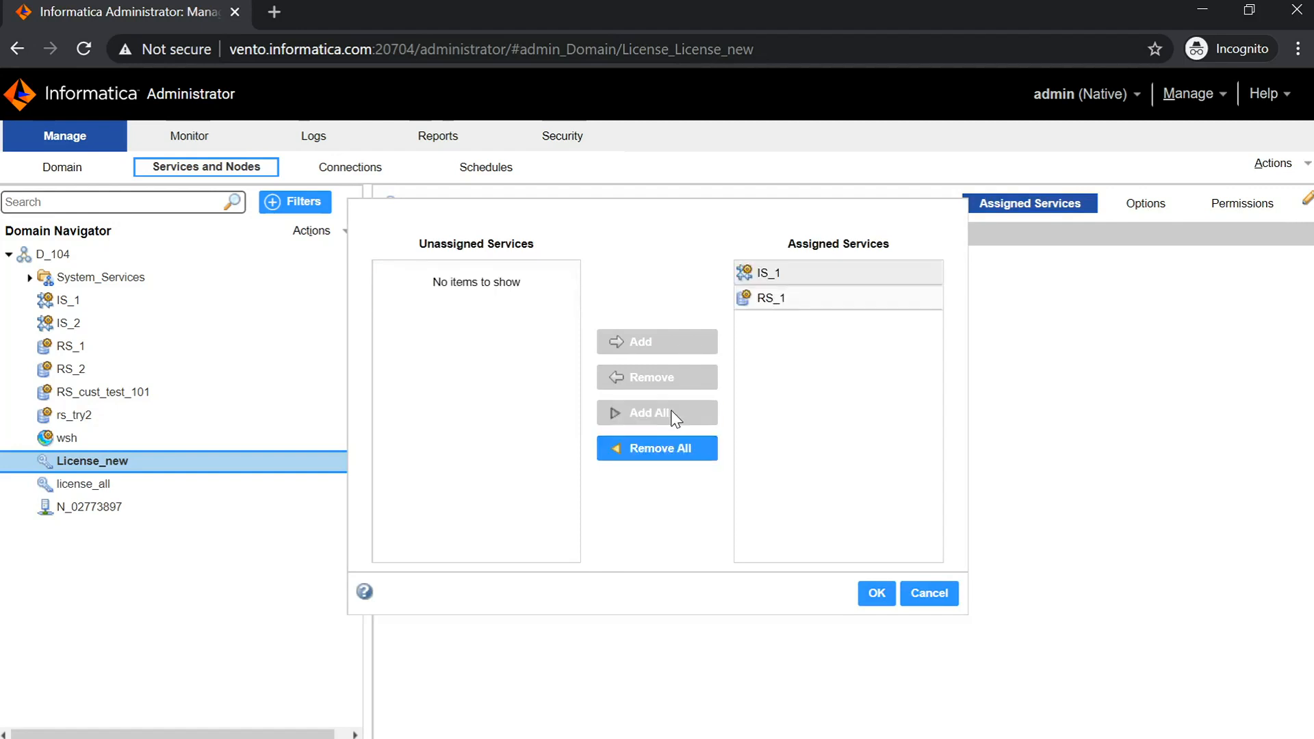
click(883, 602)
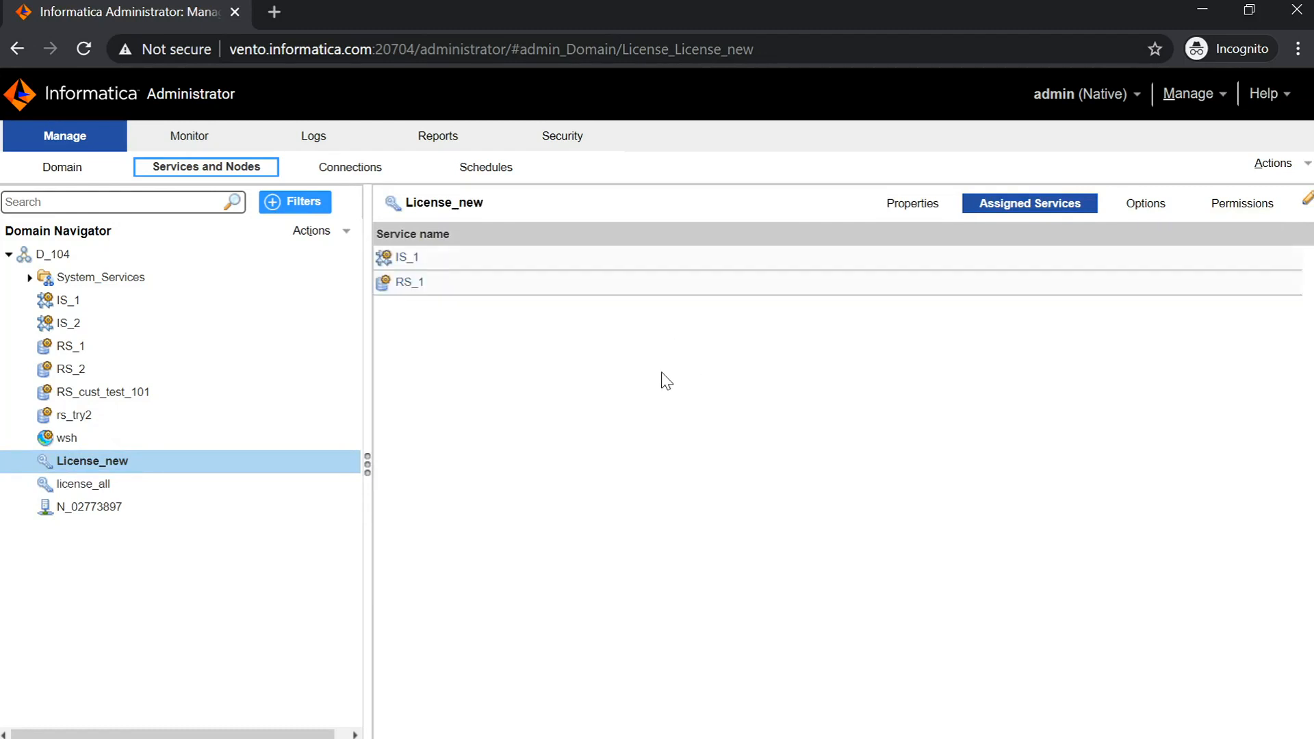
click(98, 308)
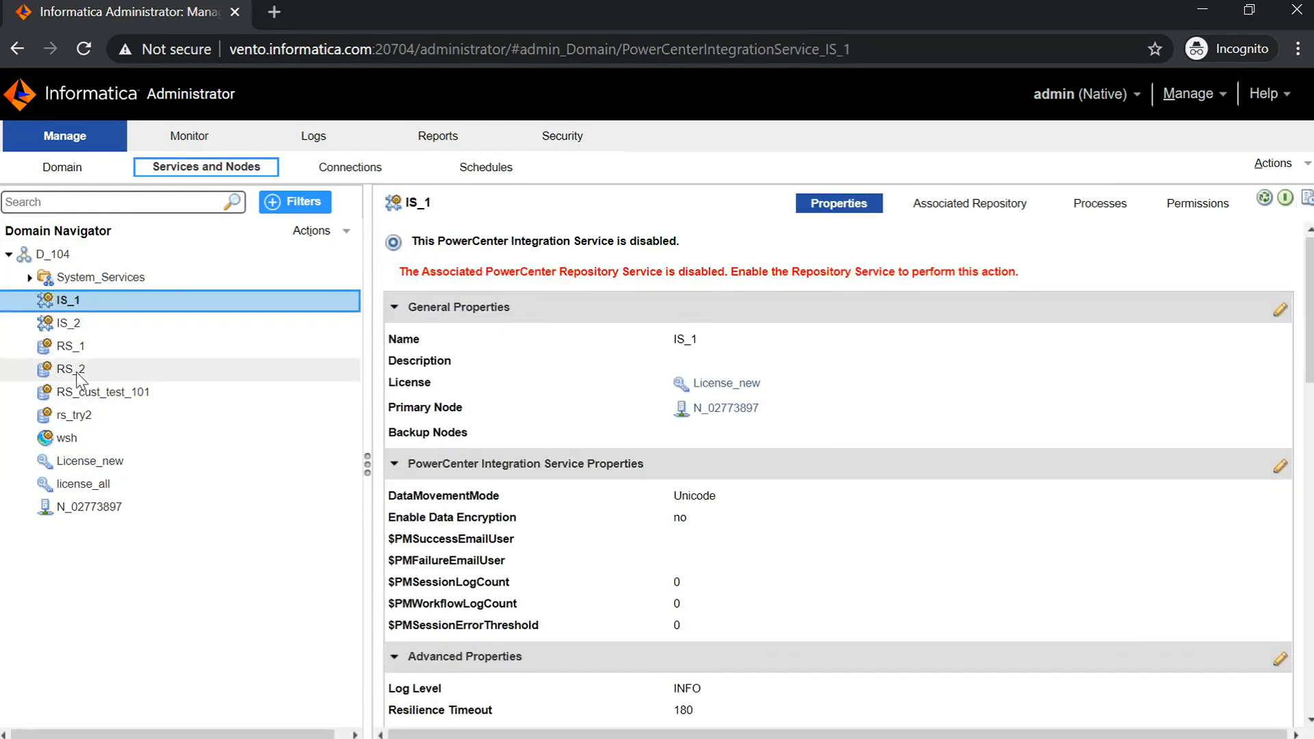
click(76, 373)
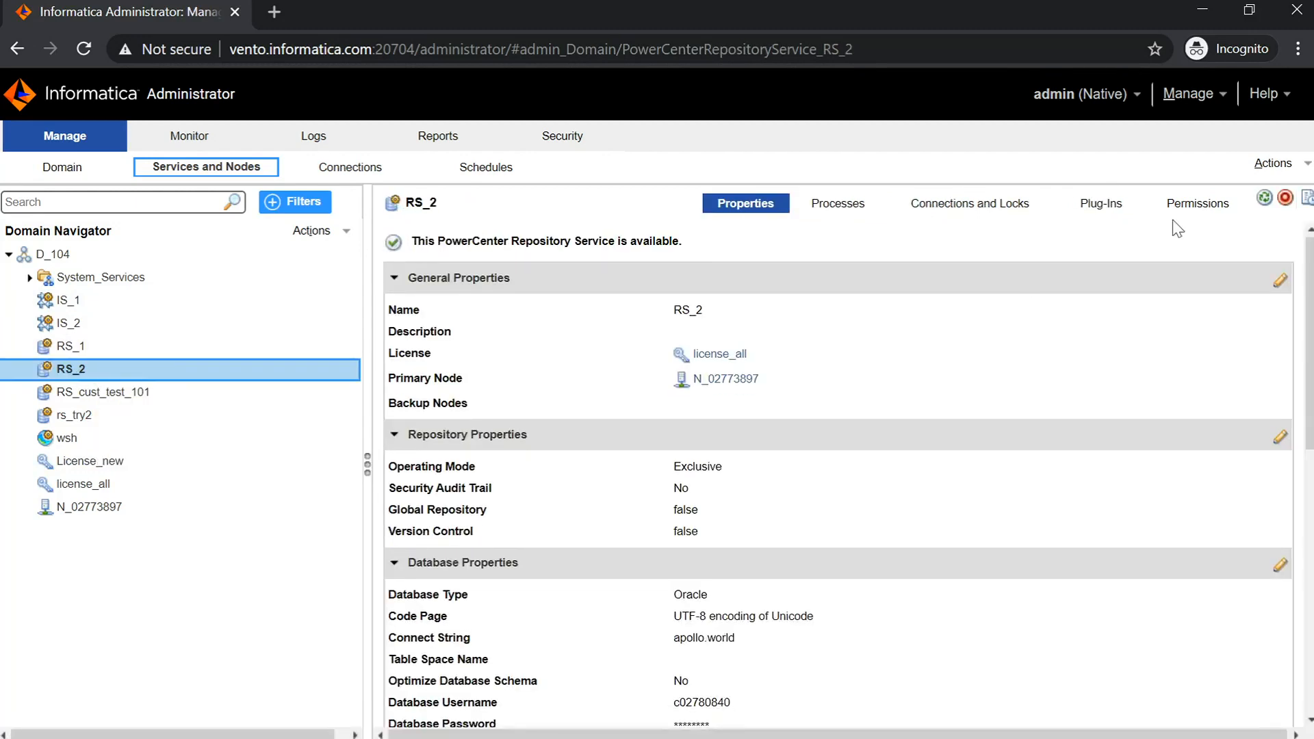
click(1282, 200)
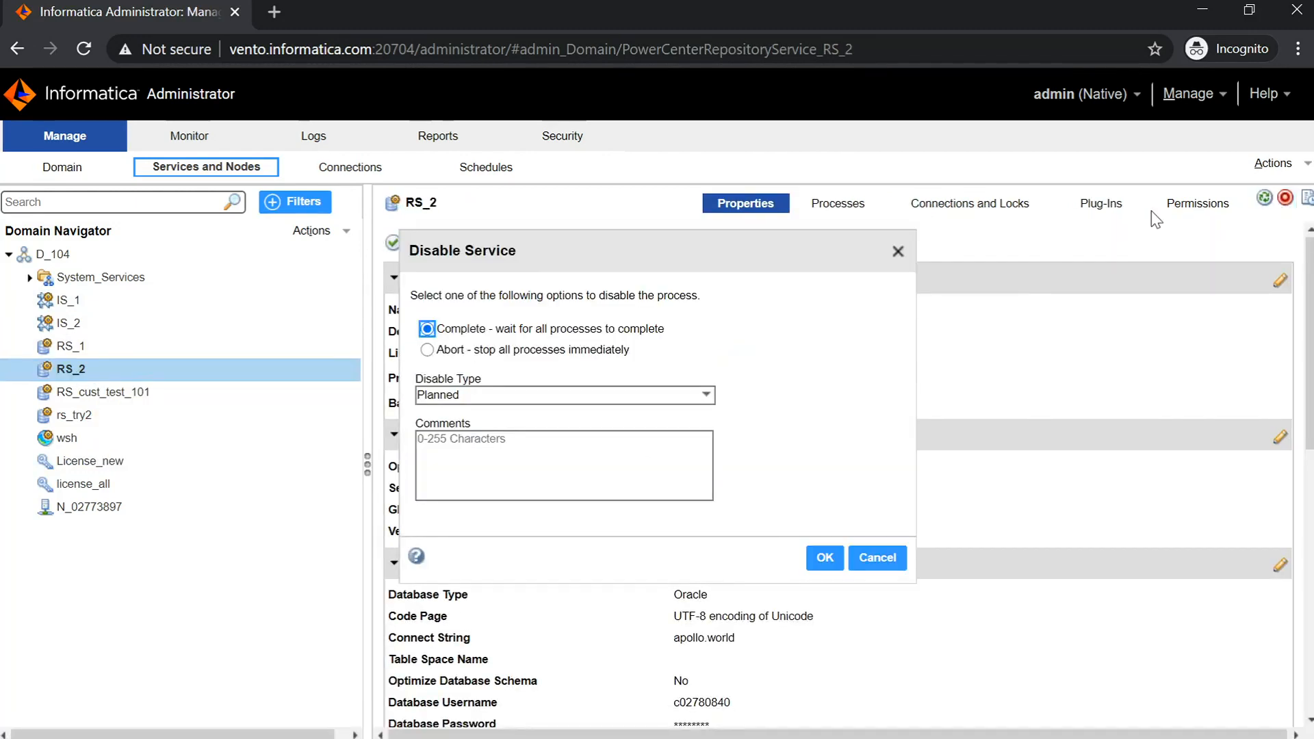
click(897, 252)
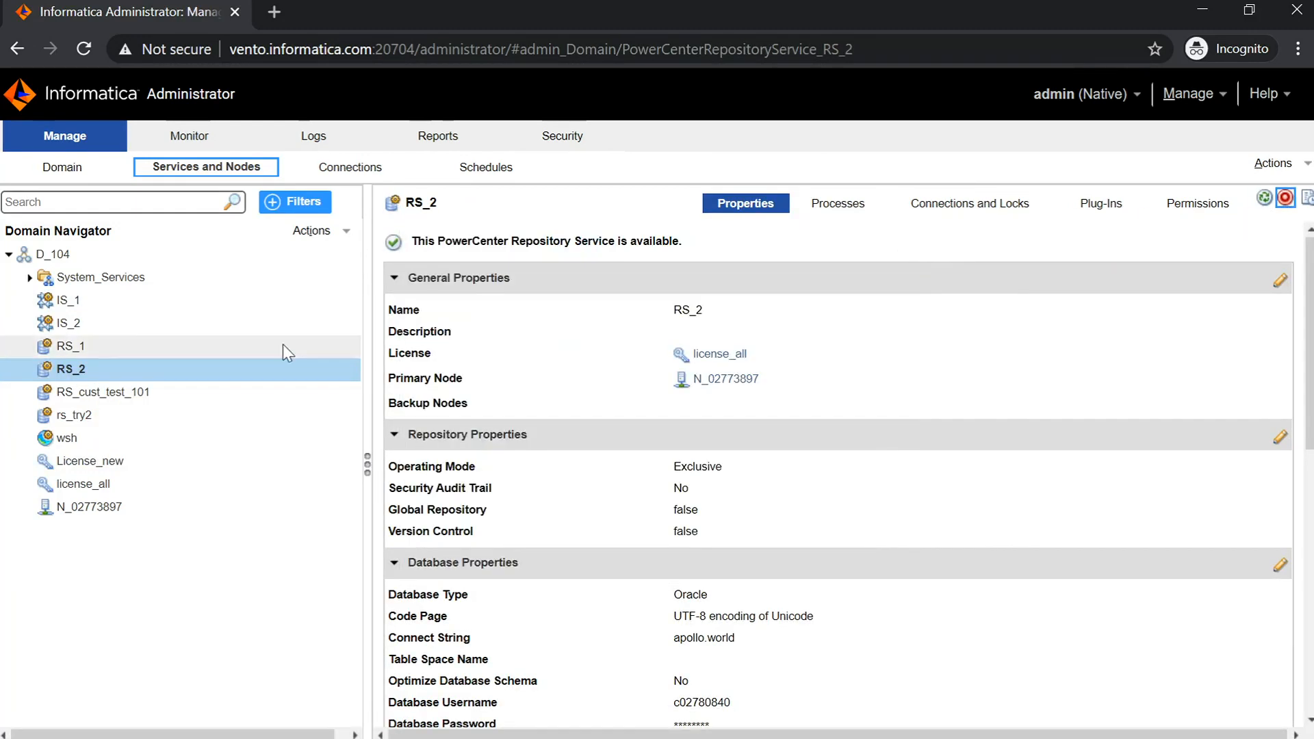
Enable the RS_1 repository service and check the license shown in its general properties.
click(138, 340)
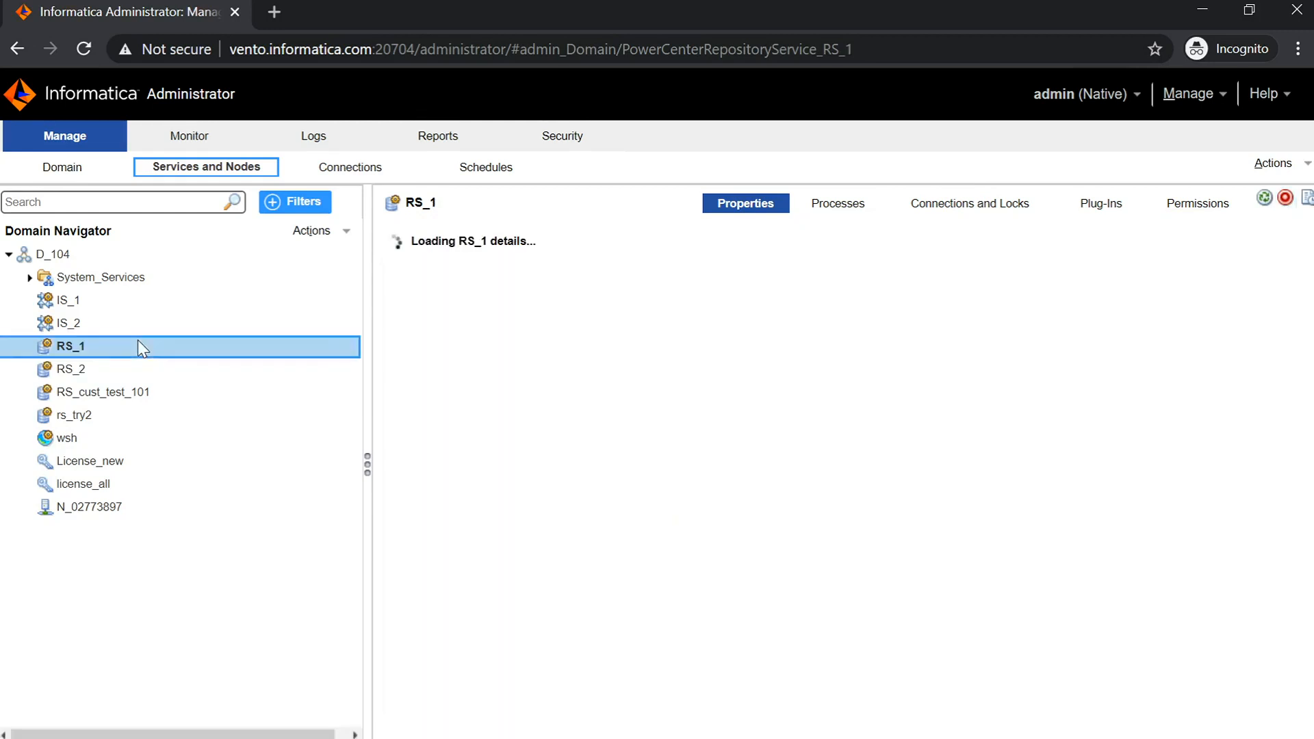
click(1284, 198)
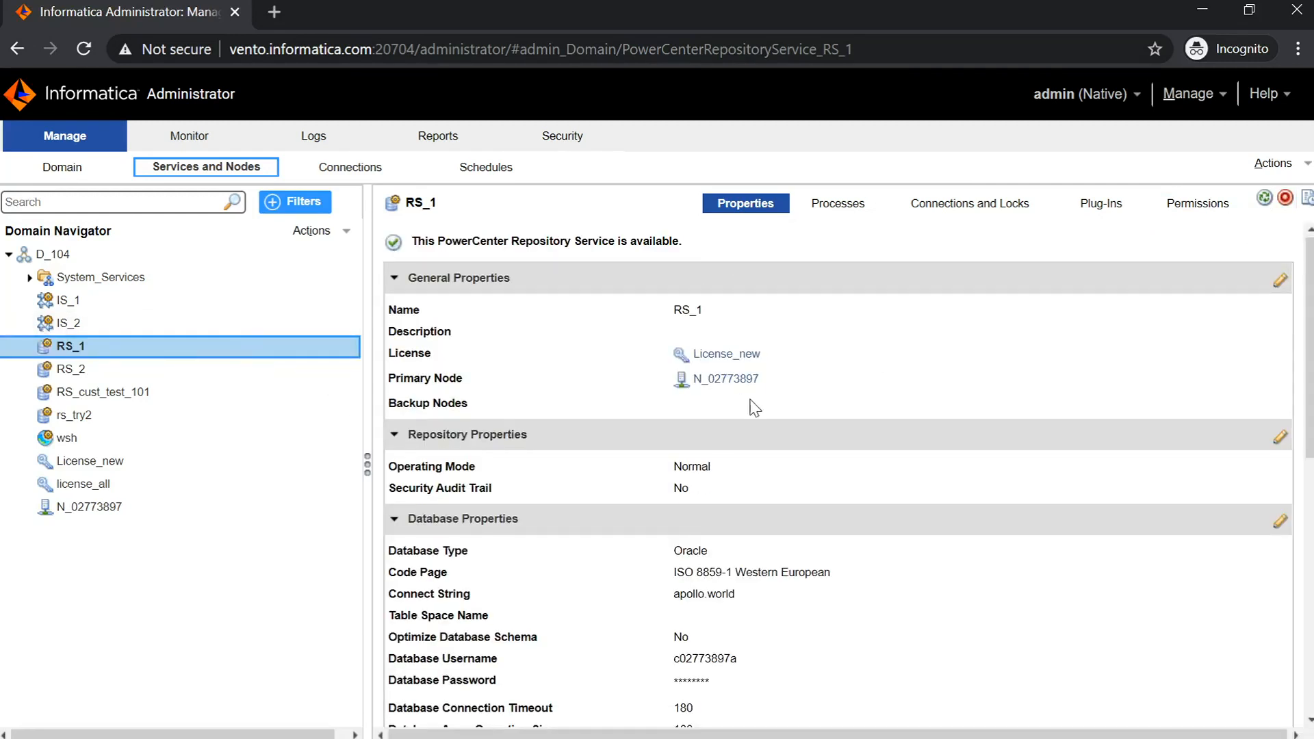
click(782, 355)
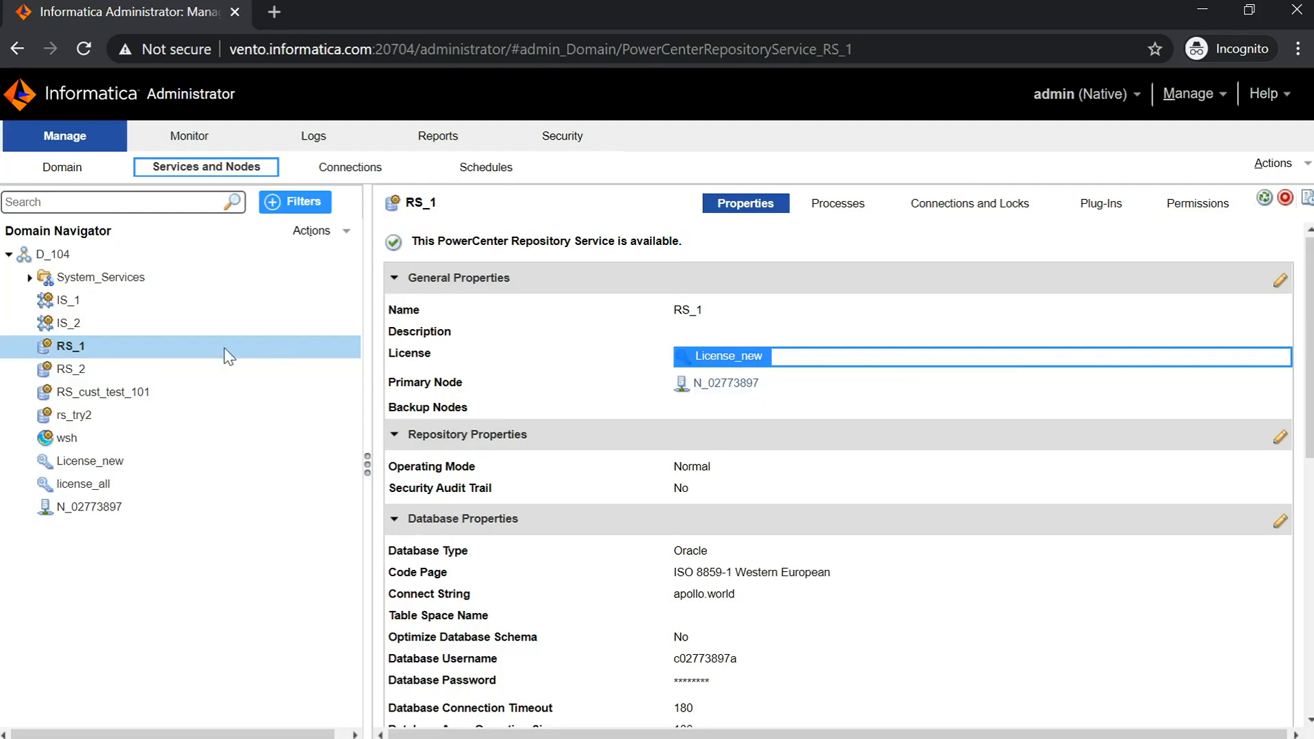
Enable the IS_1 integration service and check the license shown in its general properties.
click(108, 304)
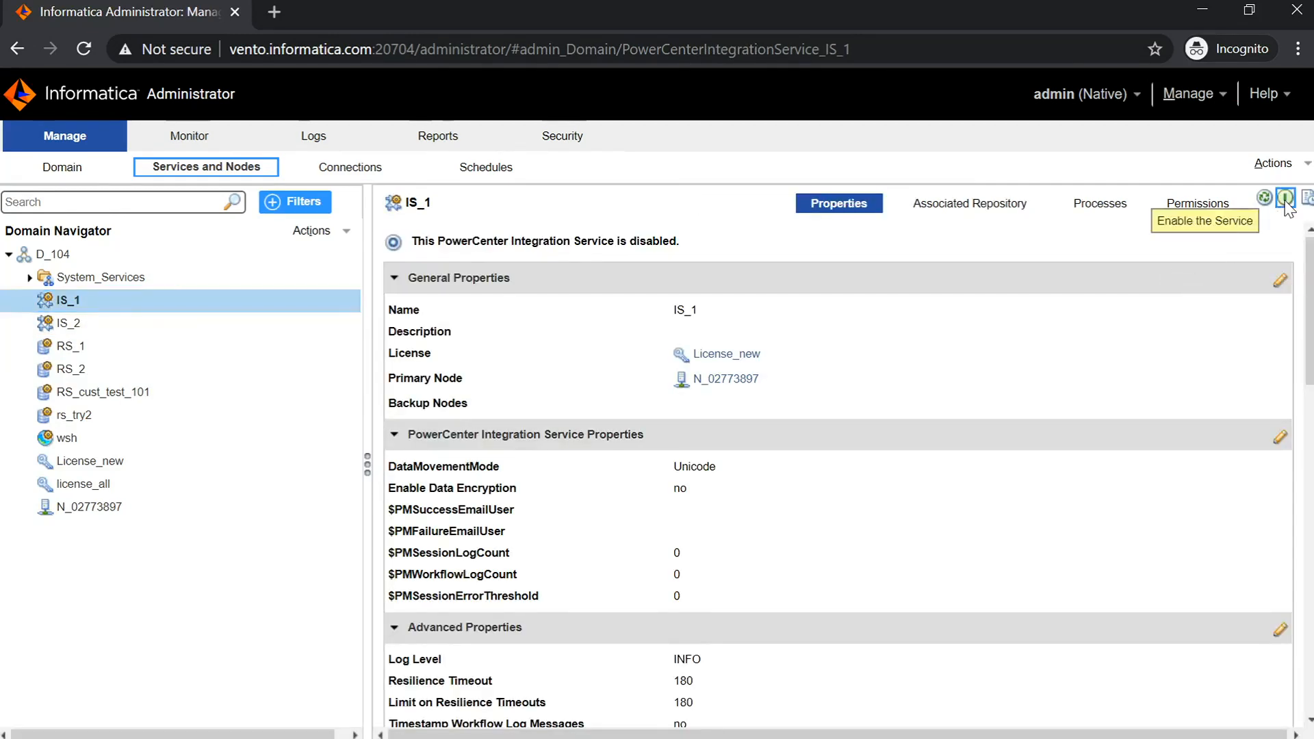
click(1284, 199)
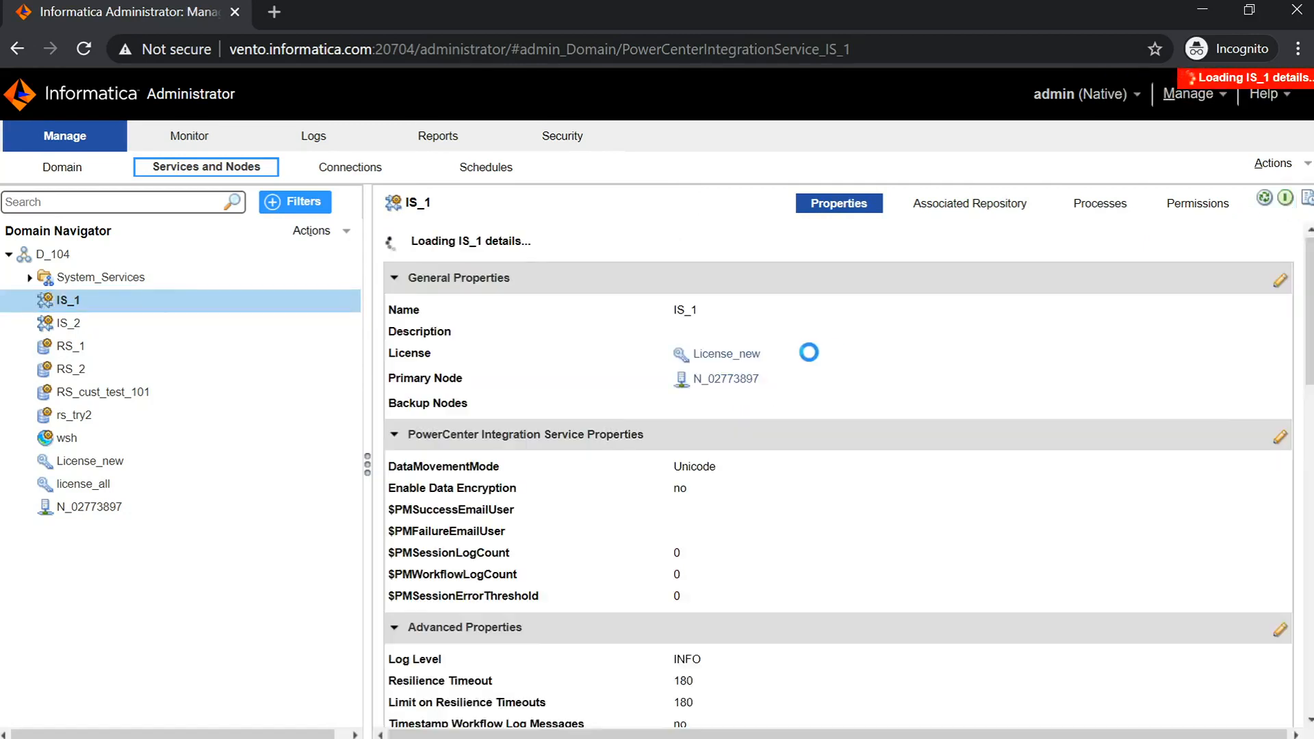
drag(787, 356, 615, 366)
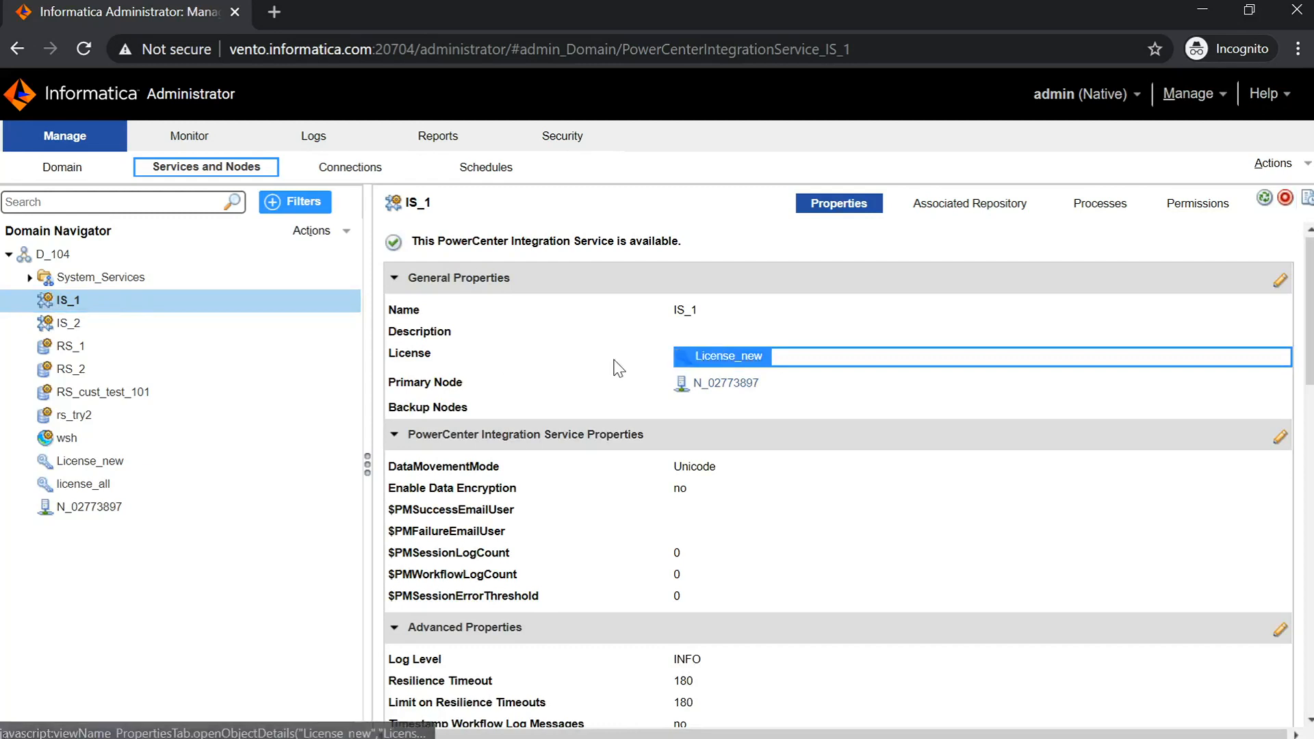
click(880, 435)
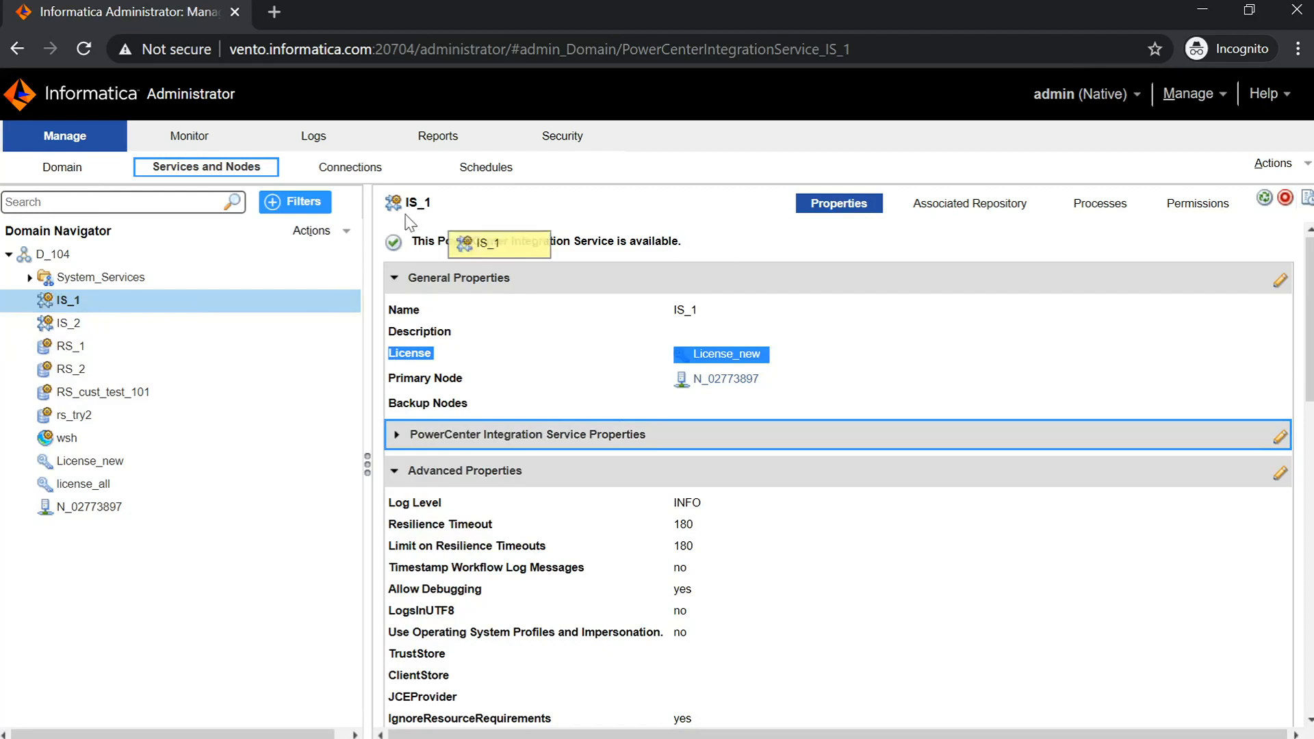
click(845, 375)
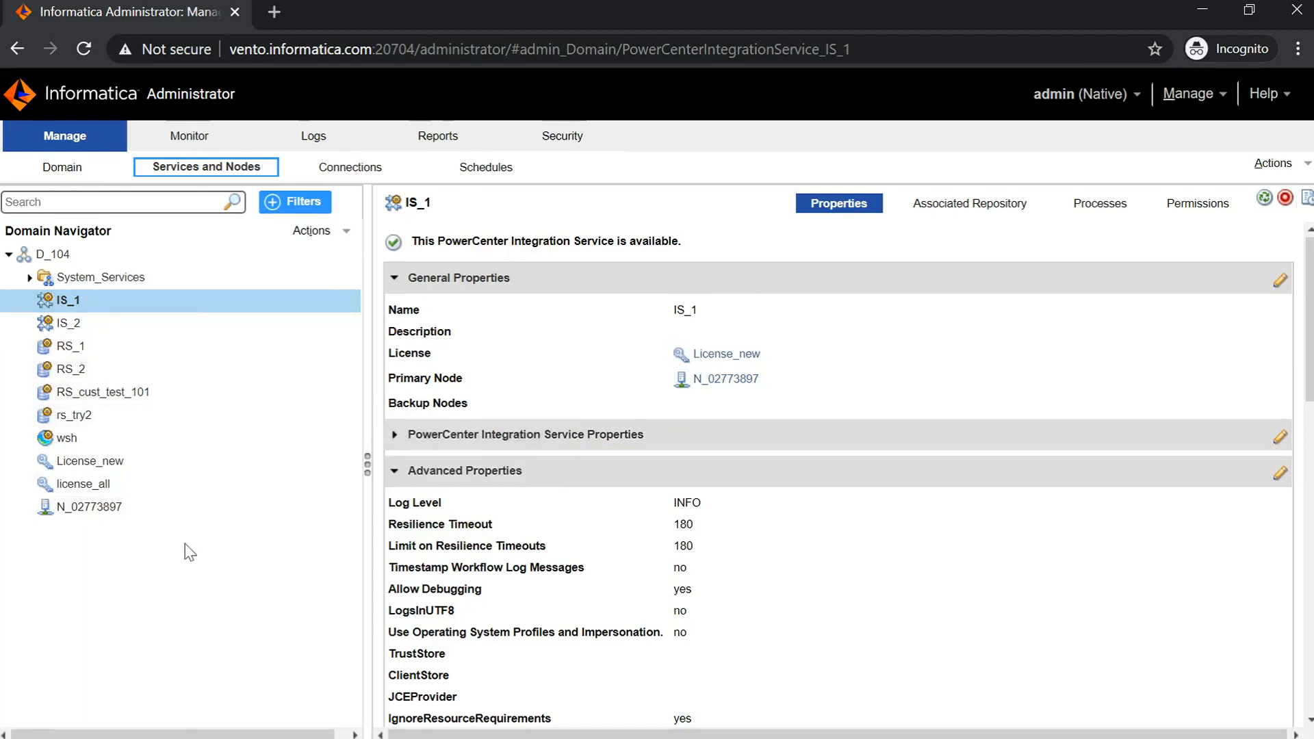
Add an incremental key to License_new using the license file INFA_INTERNAL_USE_AE_v104_00000_Incremental_2-19-2020_2-54-48_PM.
click(145, 469)
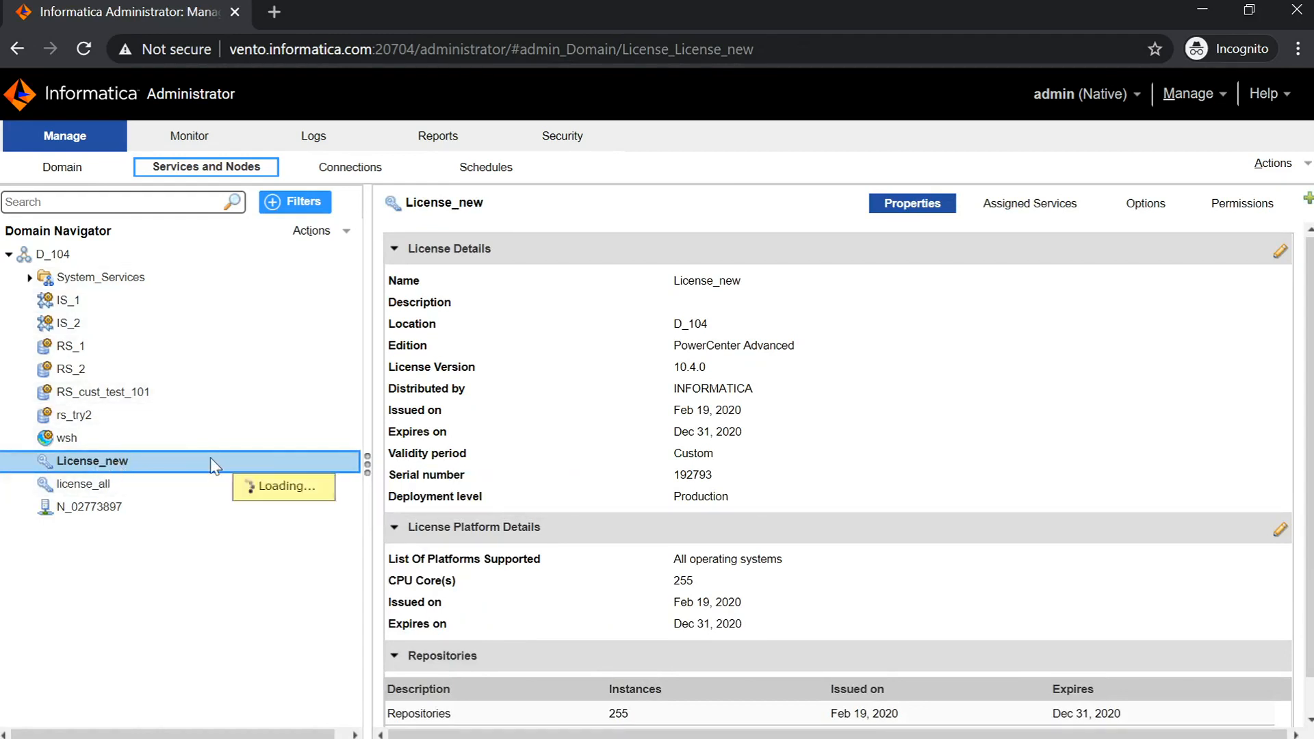
click(1285, 168)
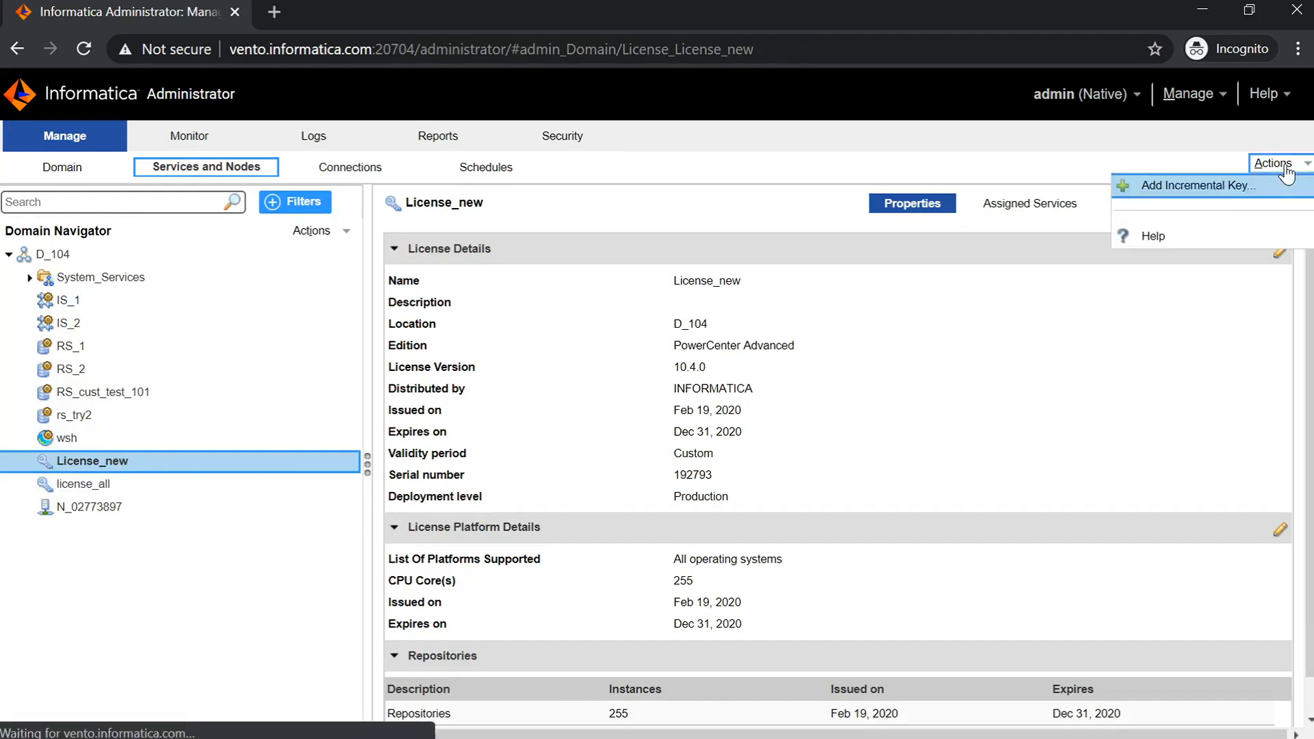
click(1207, 195)
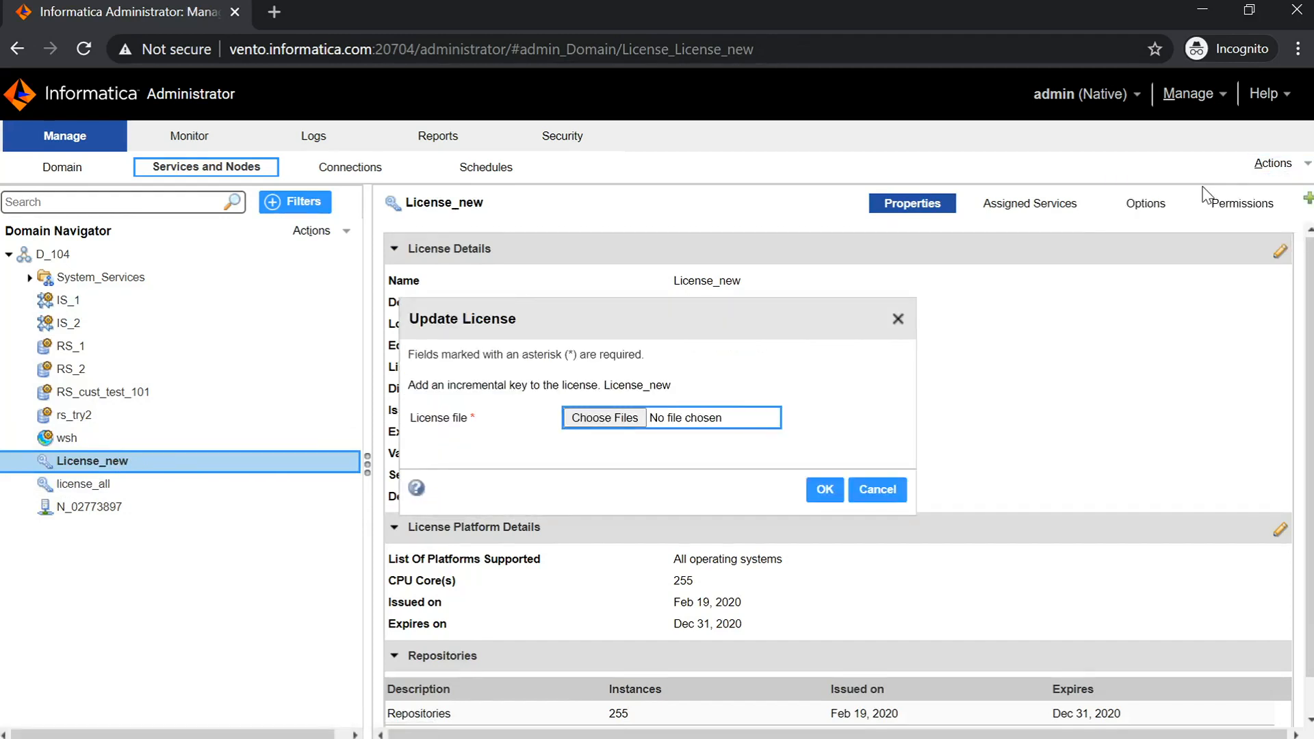
click(597, 419)
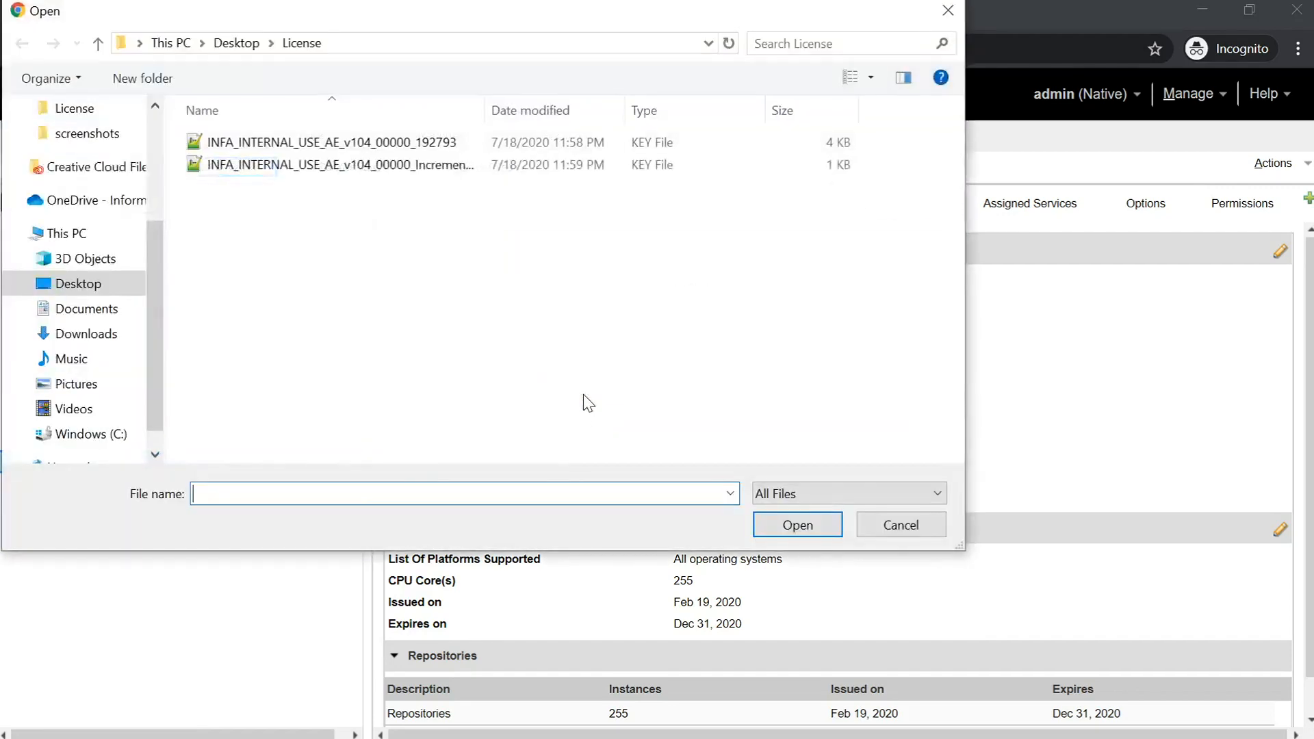
click(295, 171)
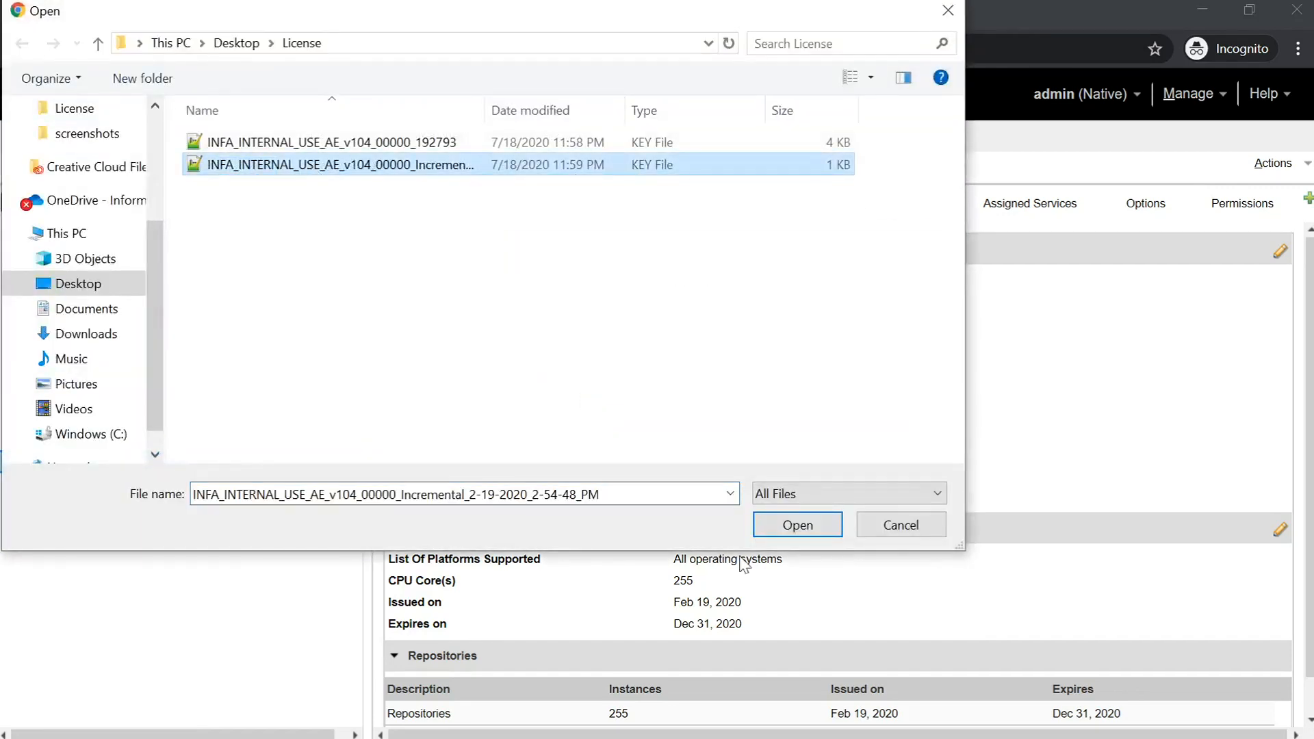
click(807, 535)
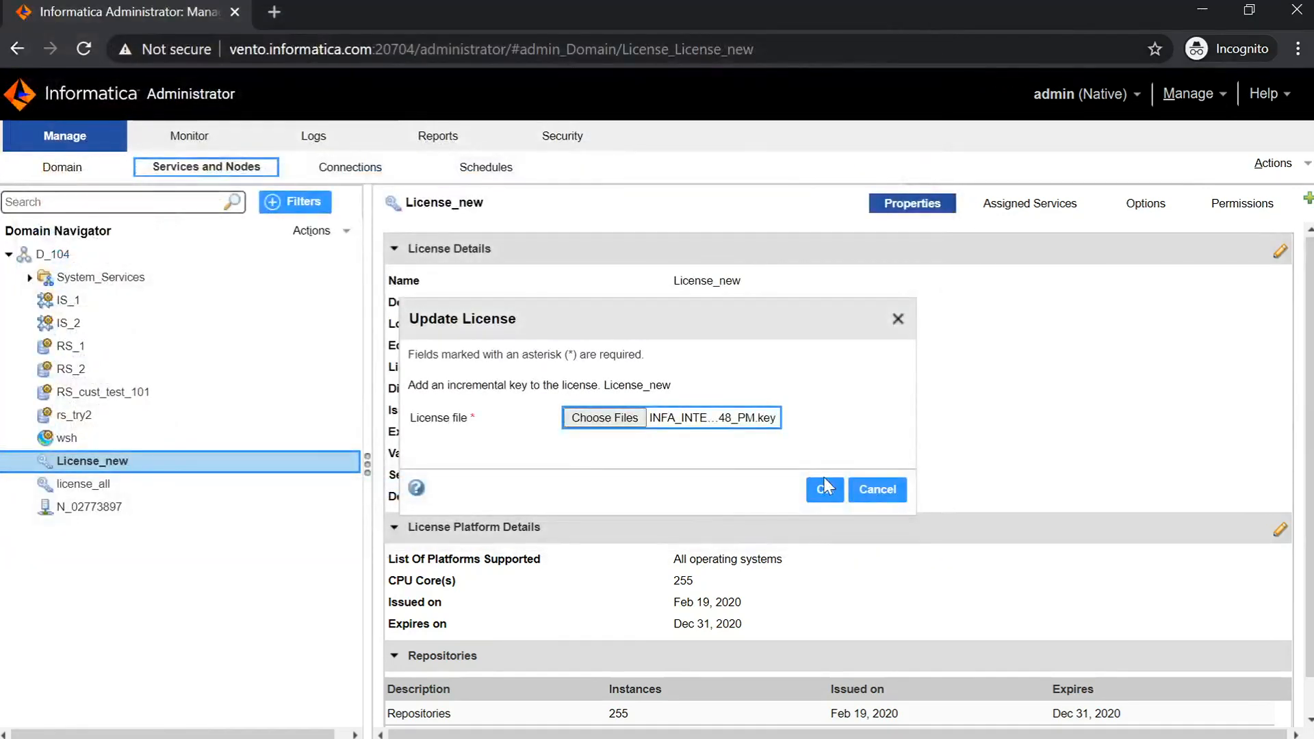
click(825, 490)
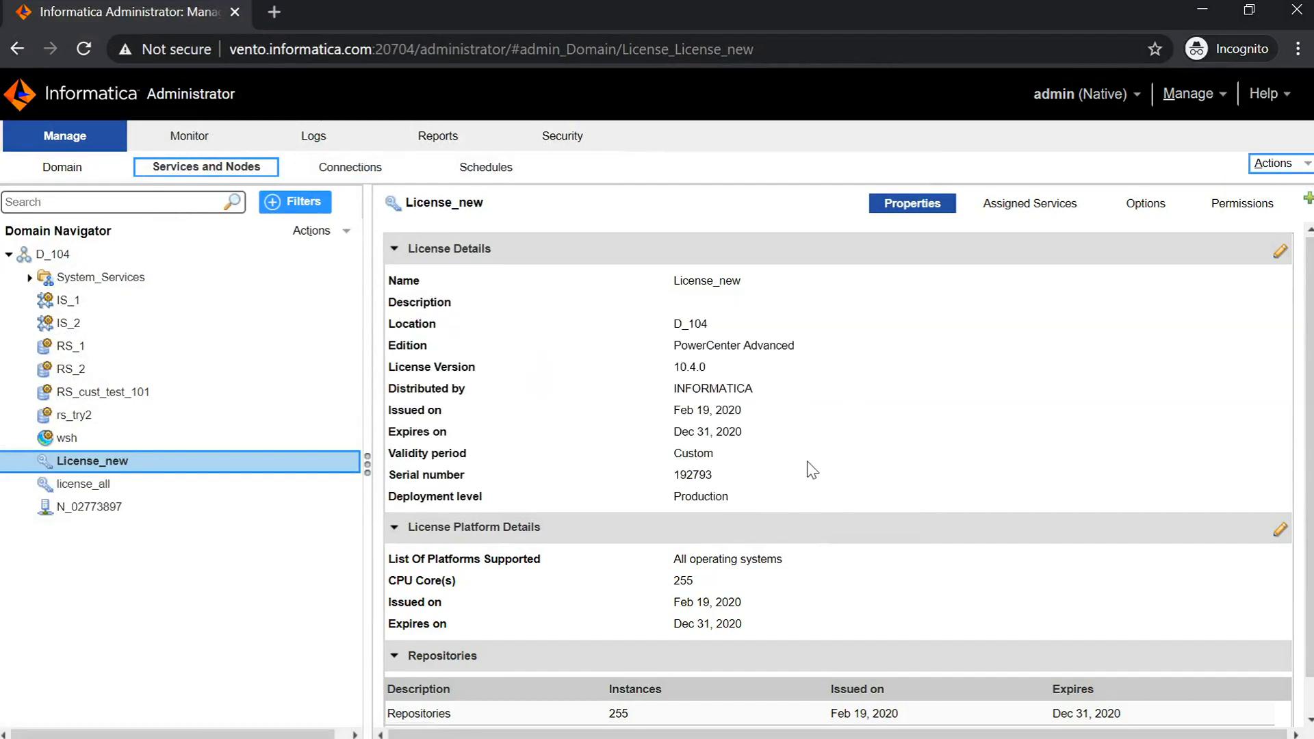
Examine the License_new properties, including the license details, expiry dates, serial number, platform details and repositories.
scroll(812, 470, down, 1)
scroll(808, 467, up, 1)
scroll(741, 428, down, 1)
scroll(741, 428, up, 1)
scroll(741, 428, down, 1)
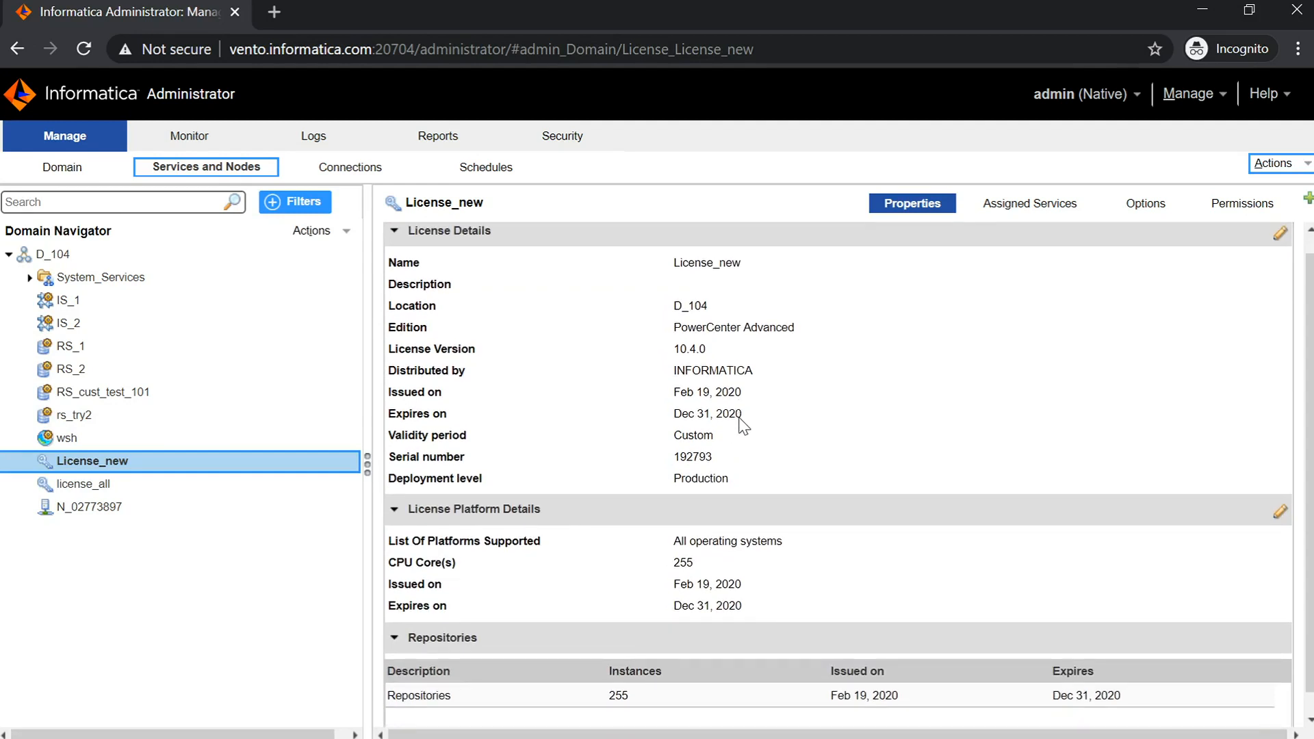
scroll(741, 428, up, 1)
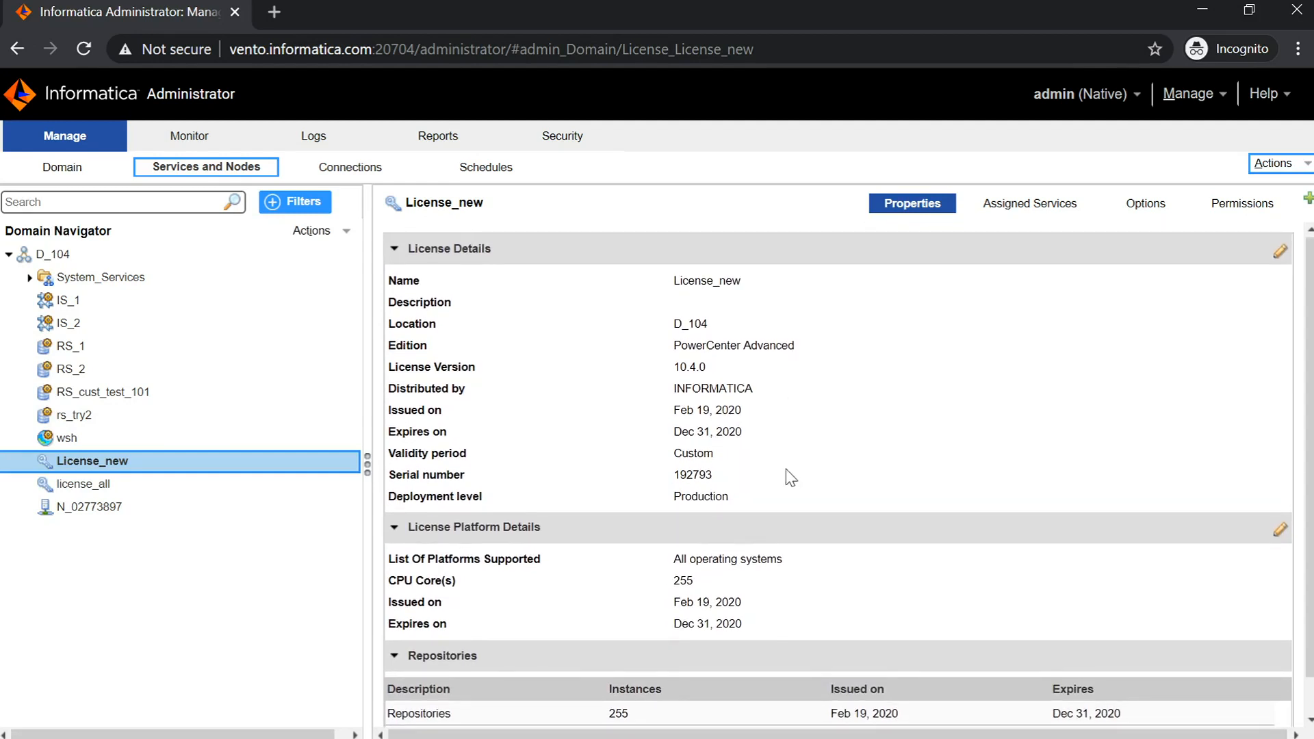
click(720, 478)
double_click(720, 478)
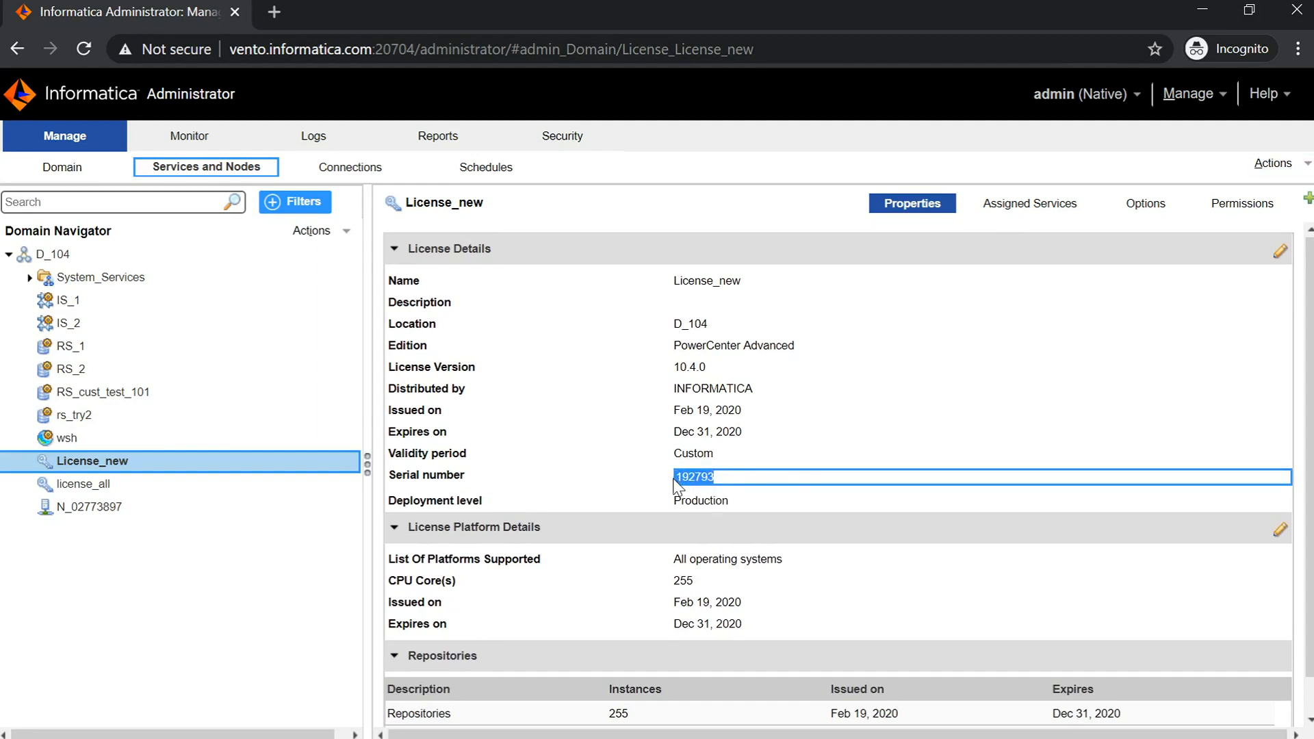
click(786, 481)
drag(732, 481, 673, 478)
scroll(781, 498, down, 1)
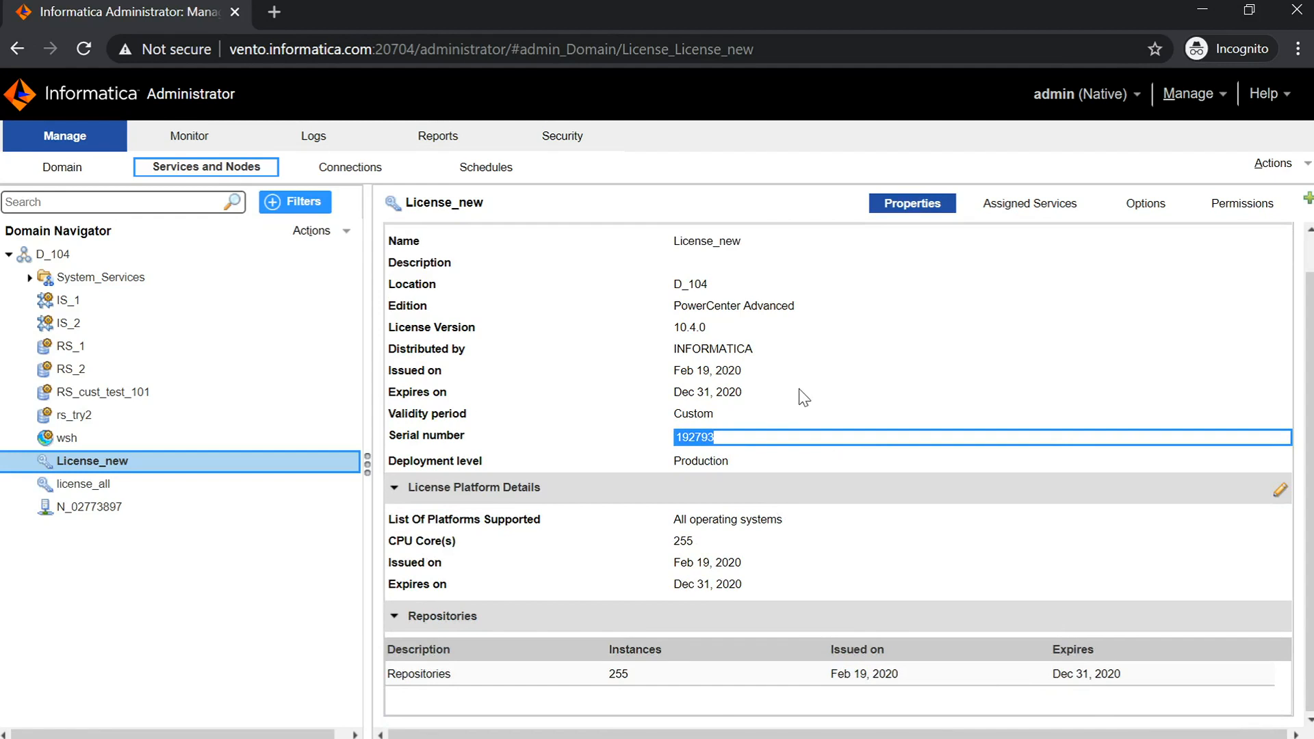
scroll(804, 397, up, 1)
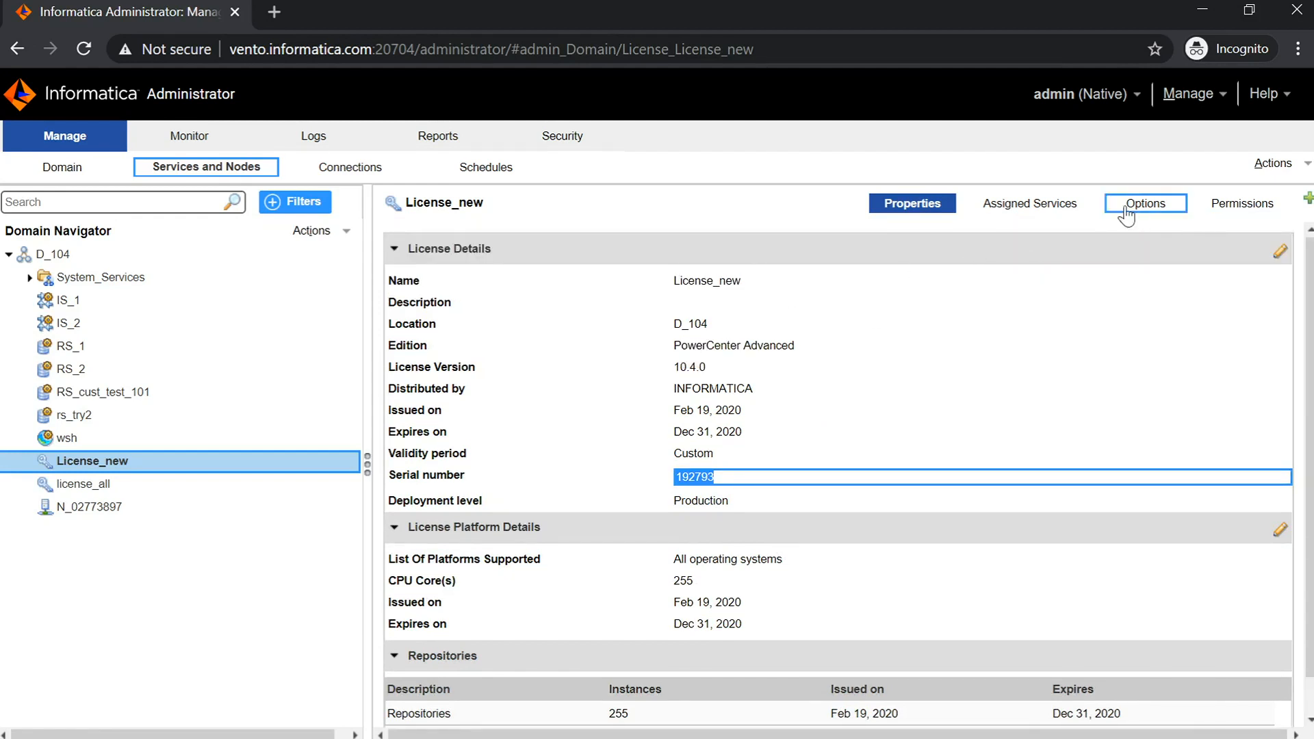
Look through the service options covered by License_new, checking their status and expiry dates.
click(1149, 208)
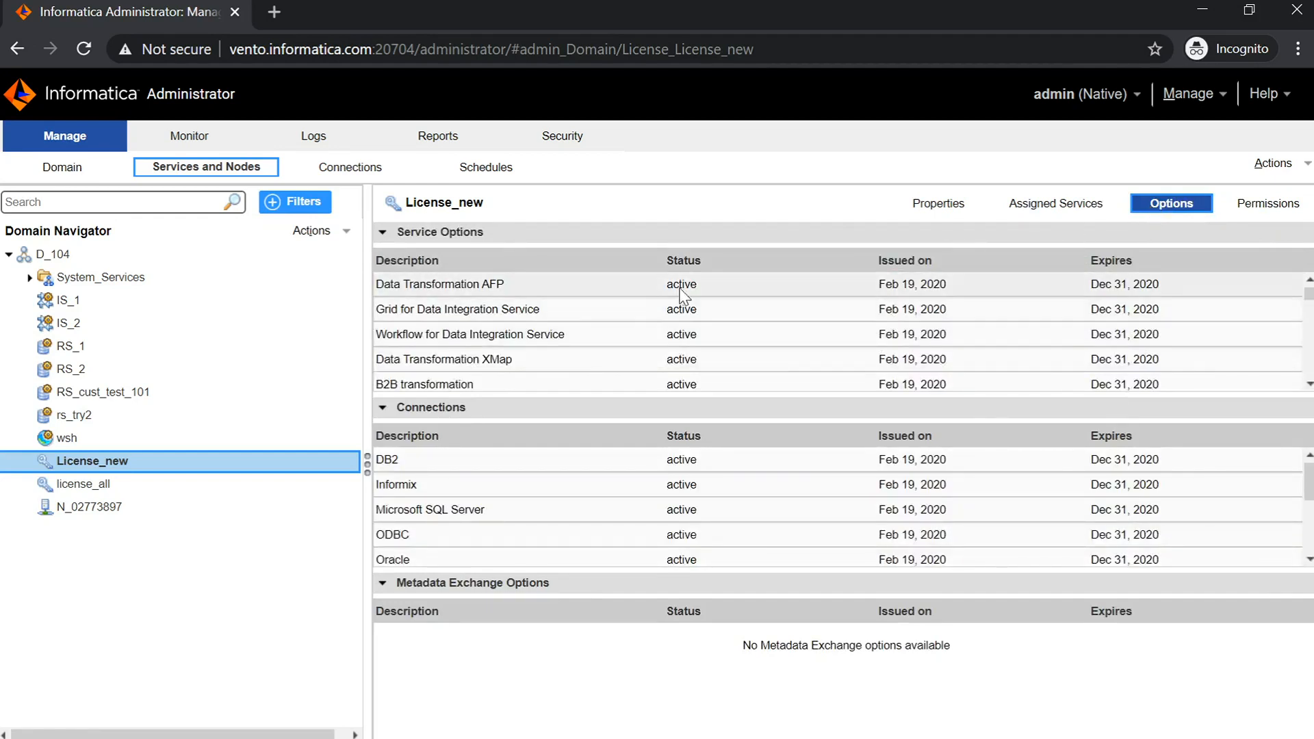
scroll(658, 360, down, 1)
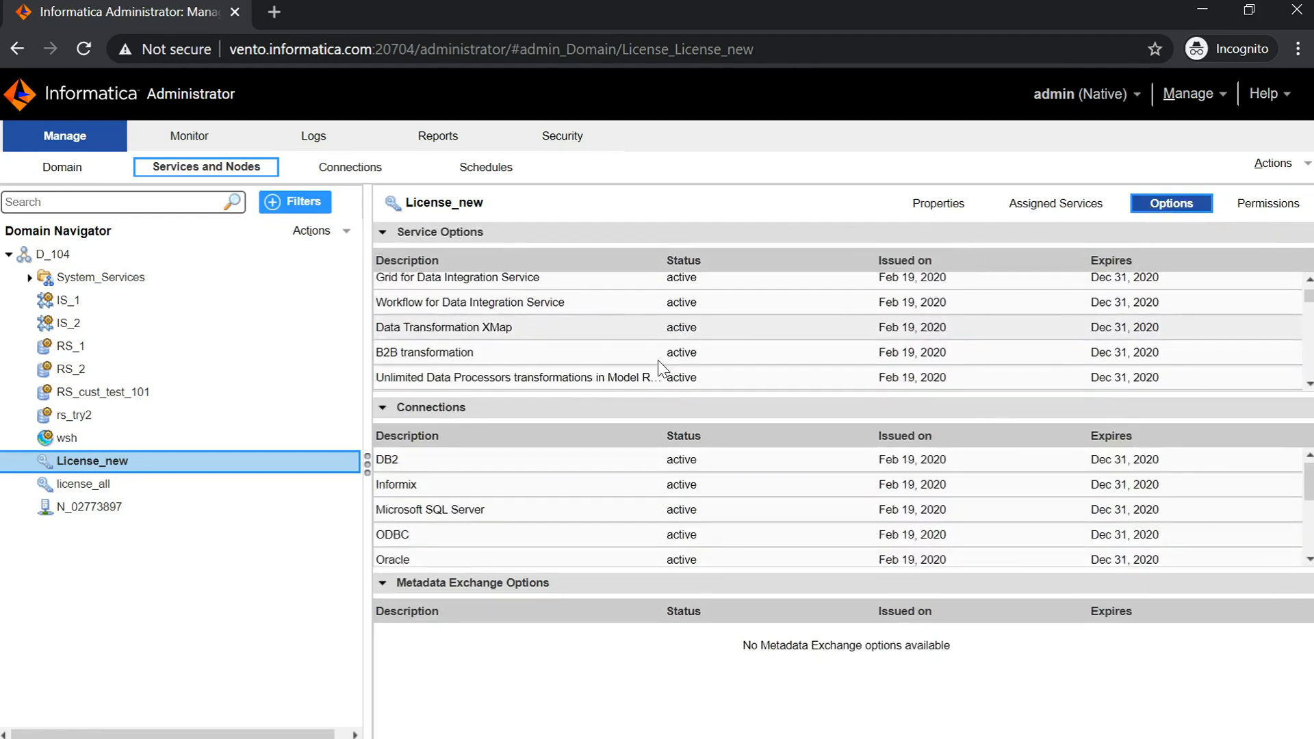
scroll(644, 317, up, 2)
scroll(641, 328, down, 3)
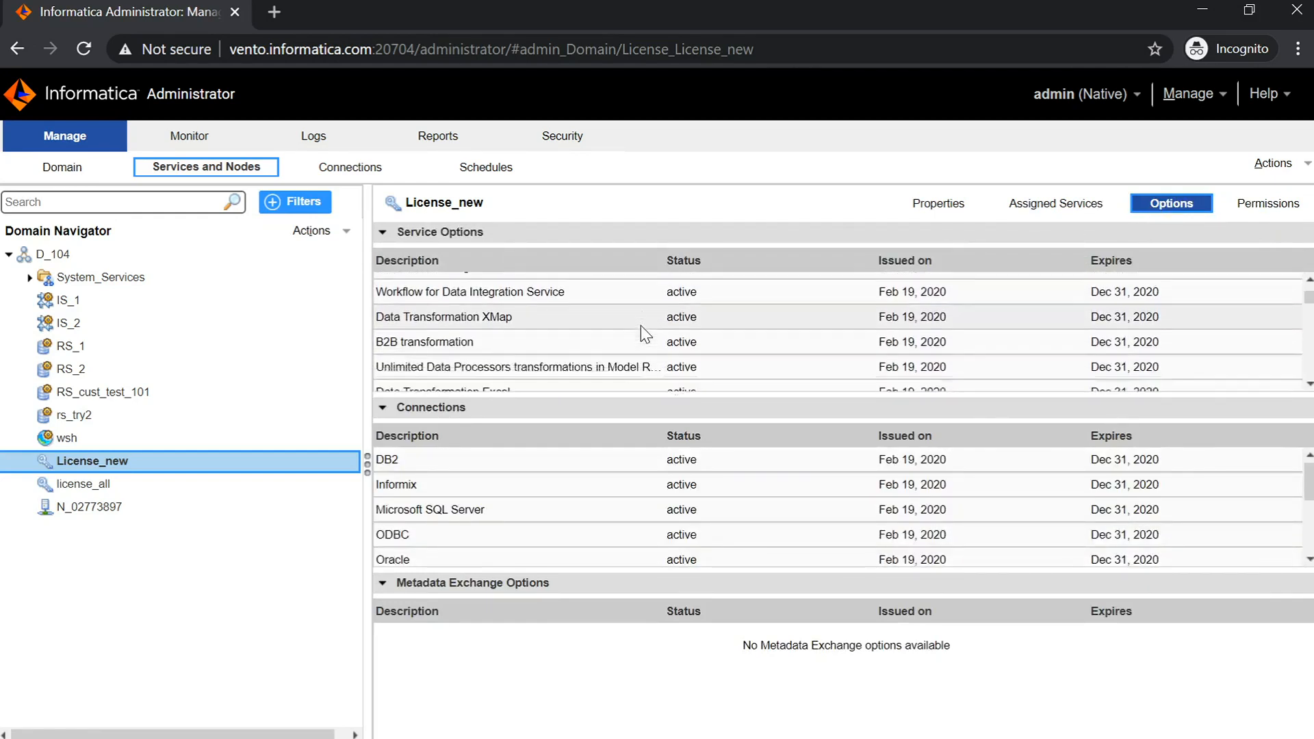
scroll(641, 327, down, 10)
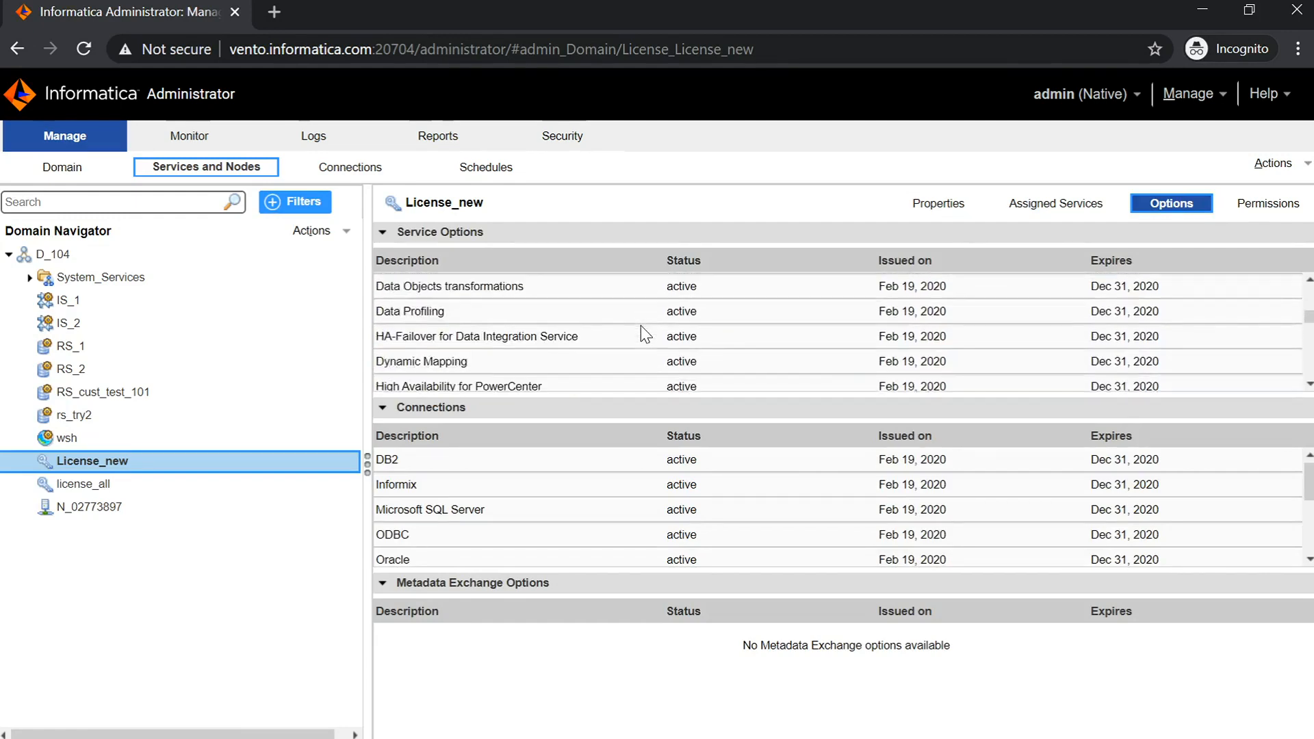
scroll(641, 335, down, 12)
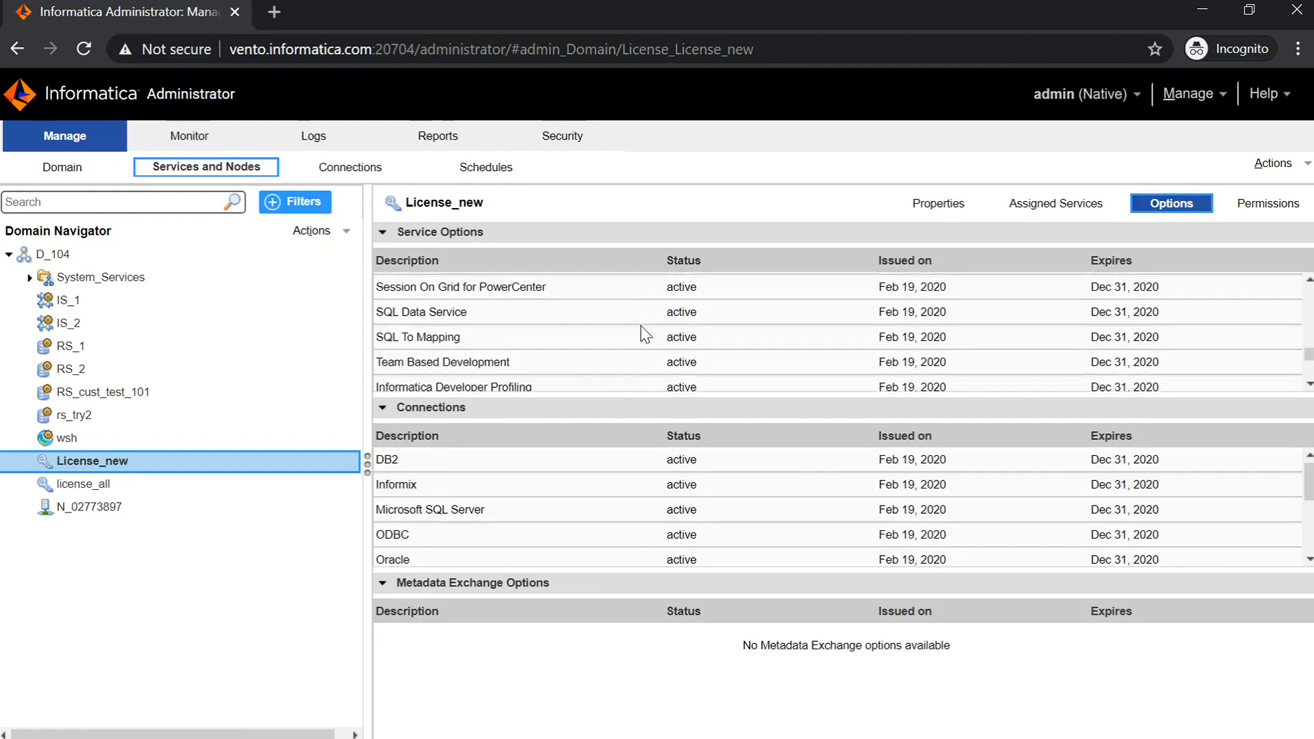
scroll(645, 334, down, 5)
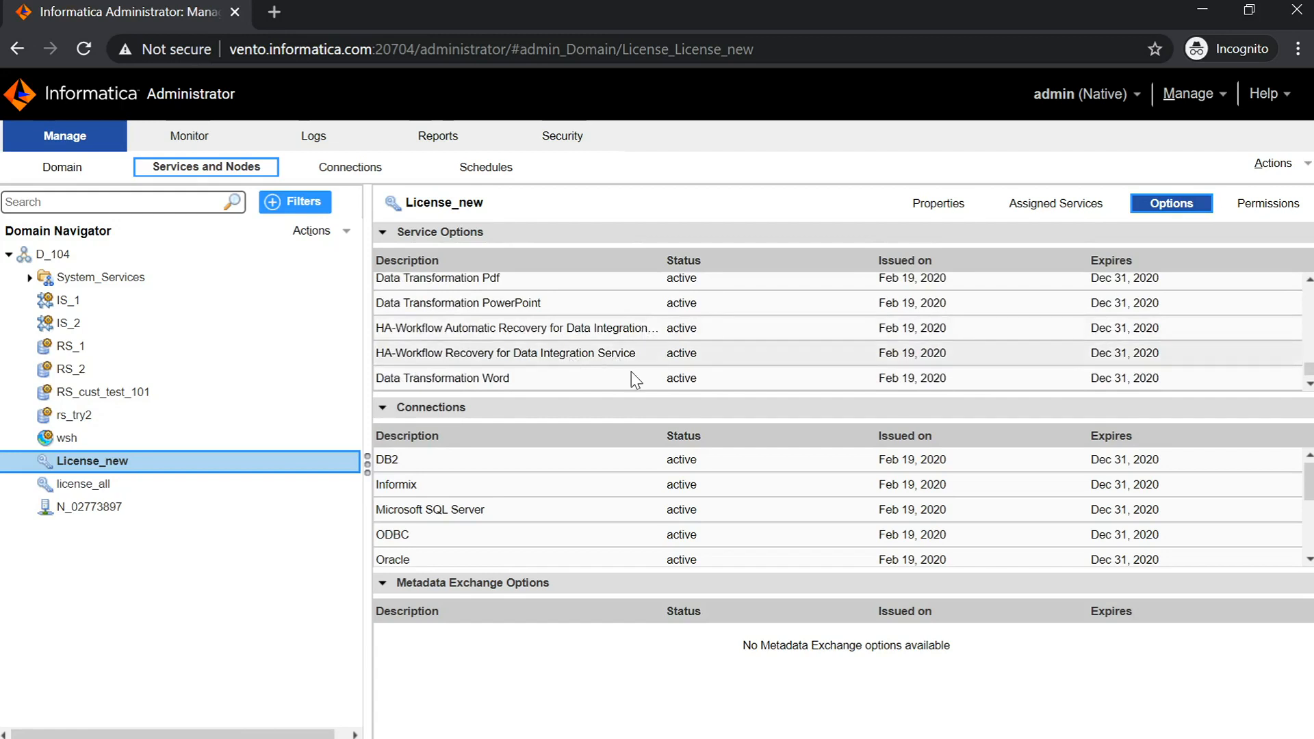
Examine the HA-Workflow Automatic Recovery and HA-Workflow Recovery entries for Data Integration Service in the License_new service options.
click(585, 333)
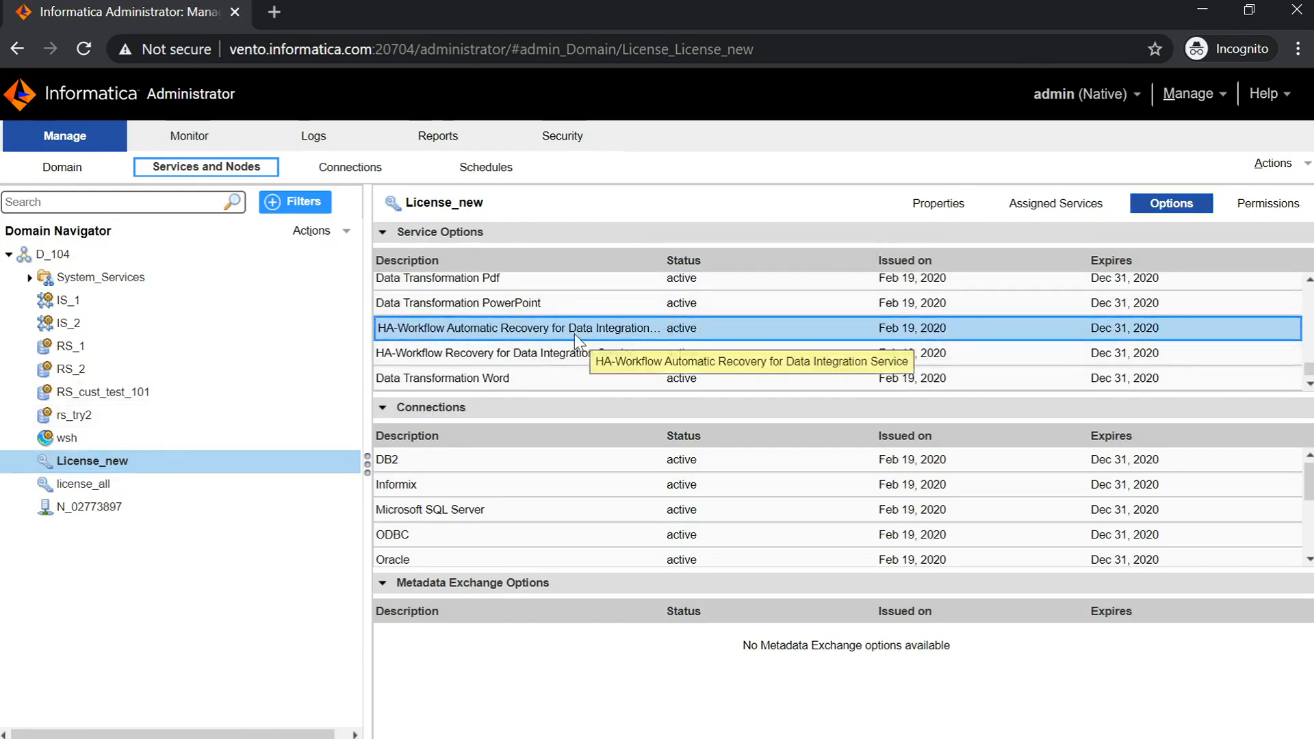
click(477, 353)
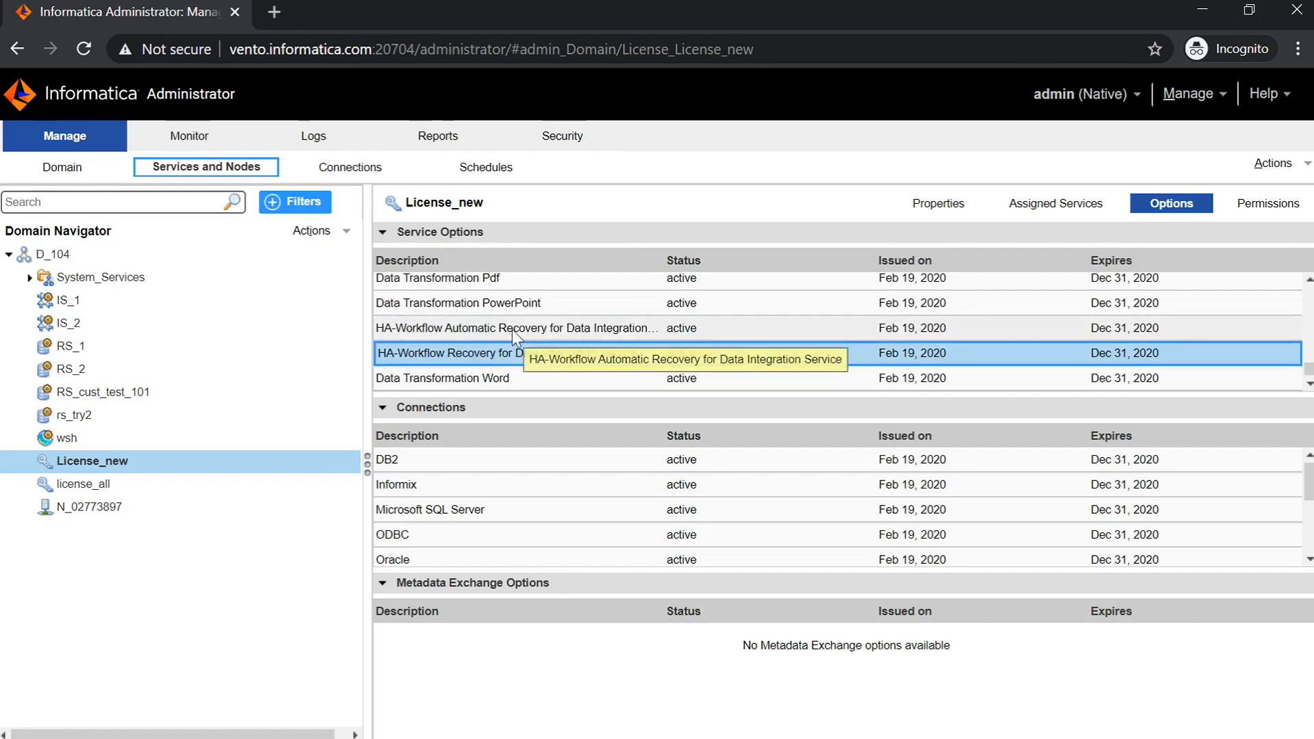
click(516, 327)
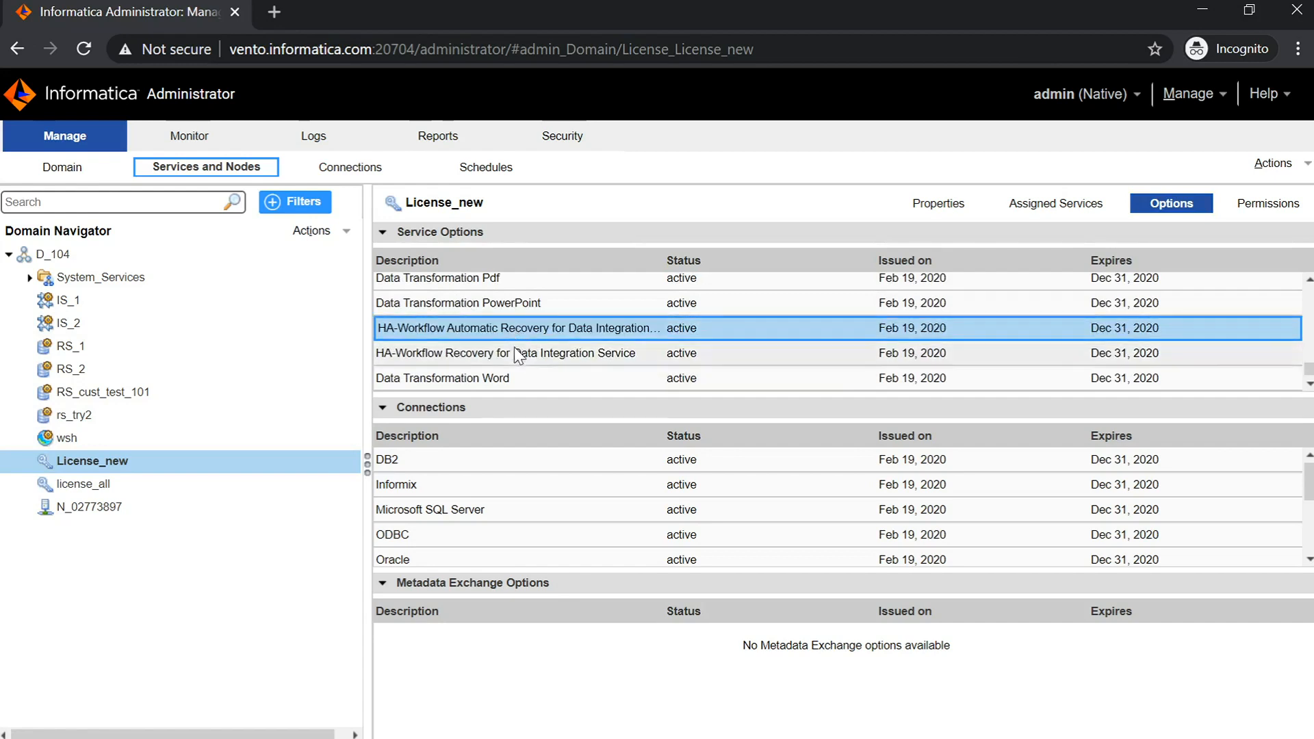
click(507, 355)
click(516, 330)
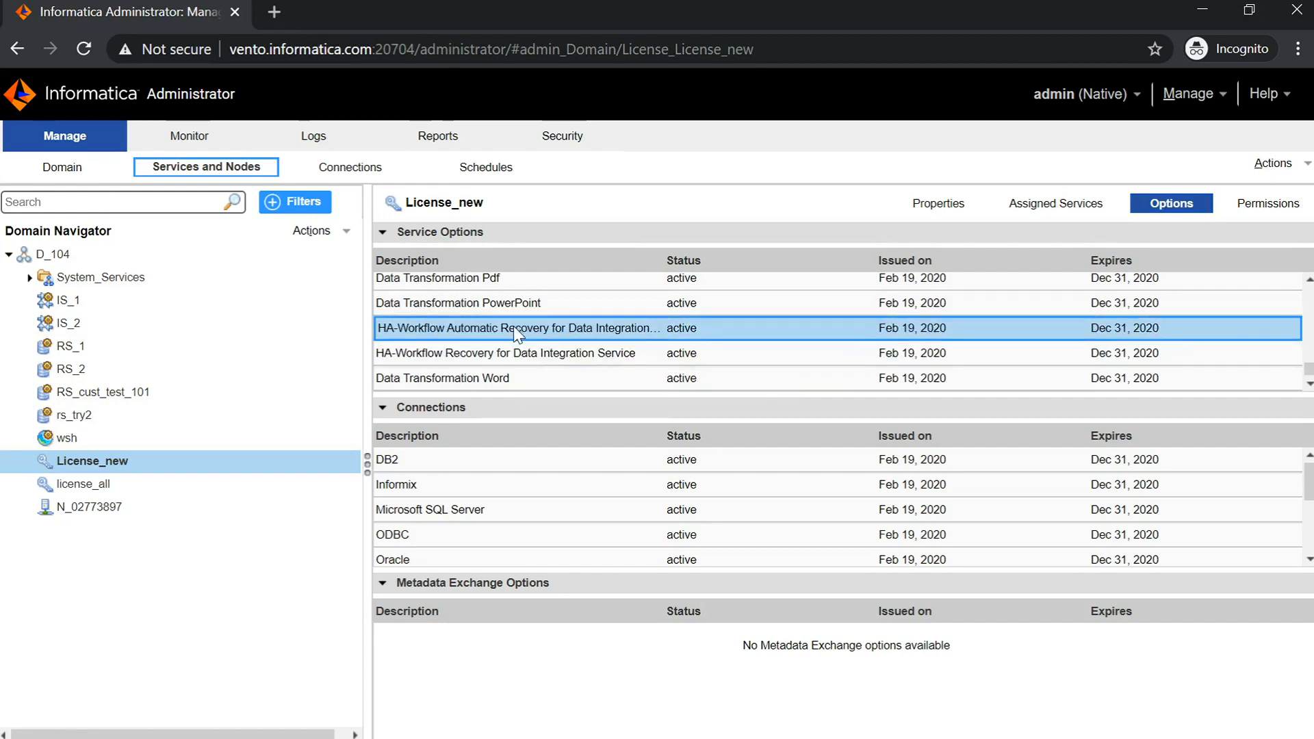
click(504, 352)
click(514, 330)
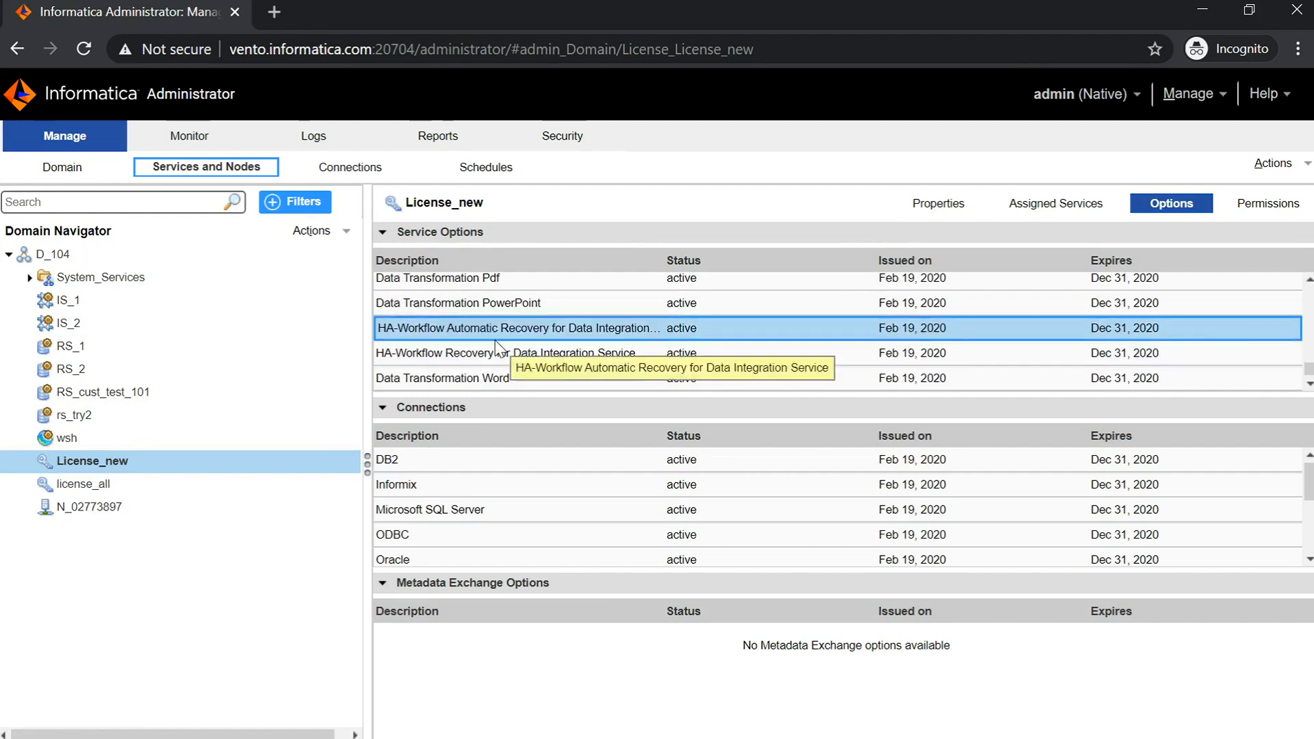
scroll(466, 509, down, 3)
scroll(469, 507, up, 3)
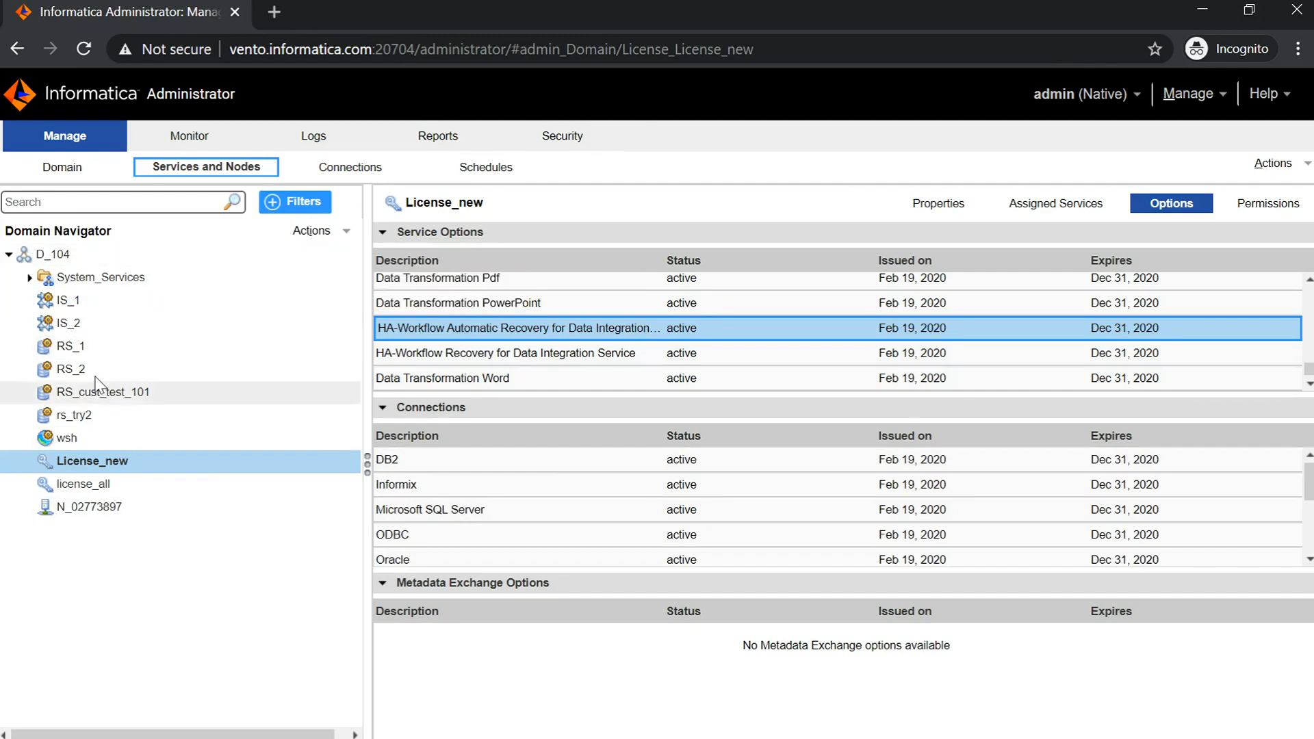
Switch to the terminal, run the prepared infacmd AddLicense command for domain D_104 with license name License_new_1, and reload the Informatica Administrator page.
click(130, 260)
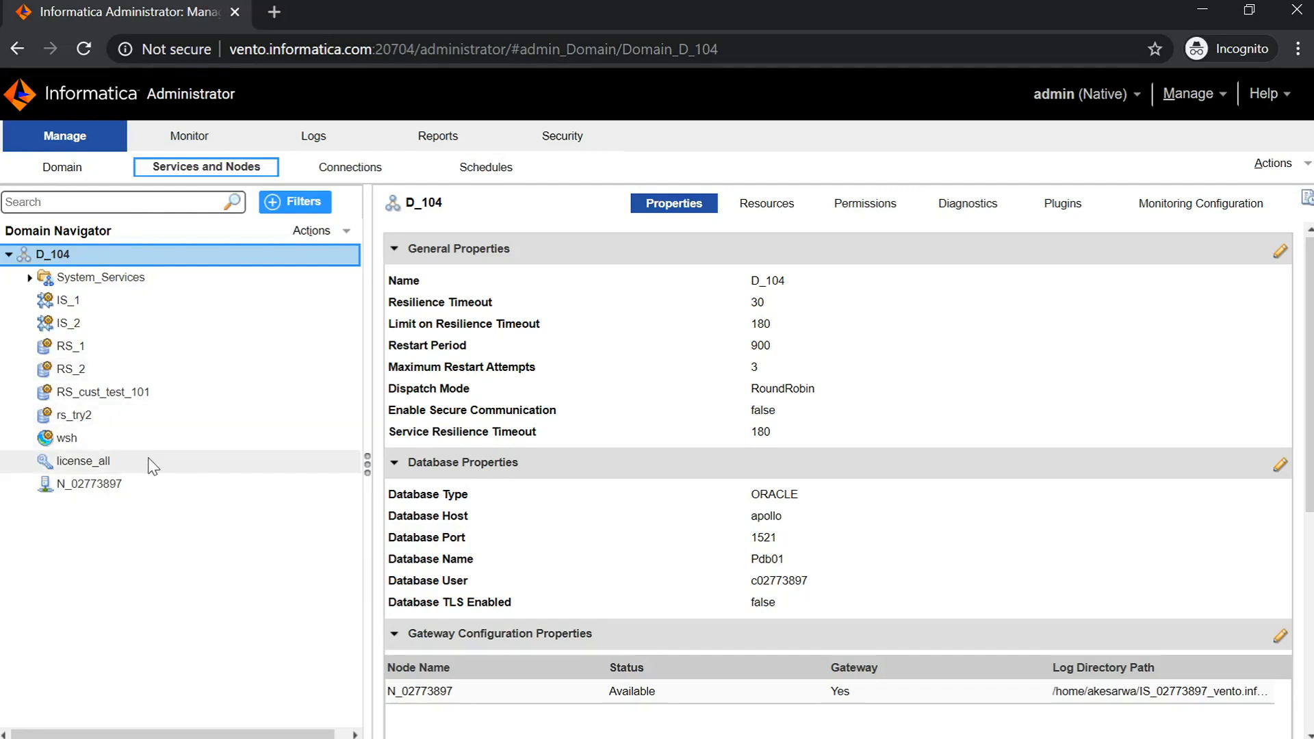
mouse_move(150, 464)
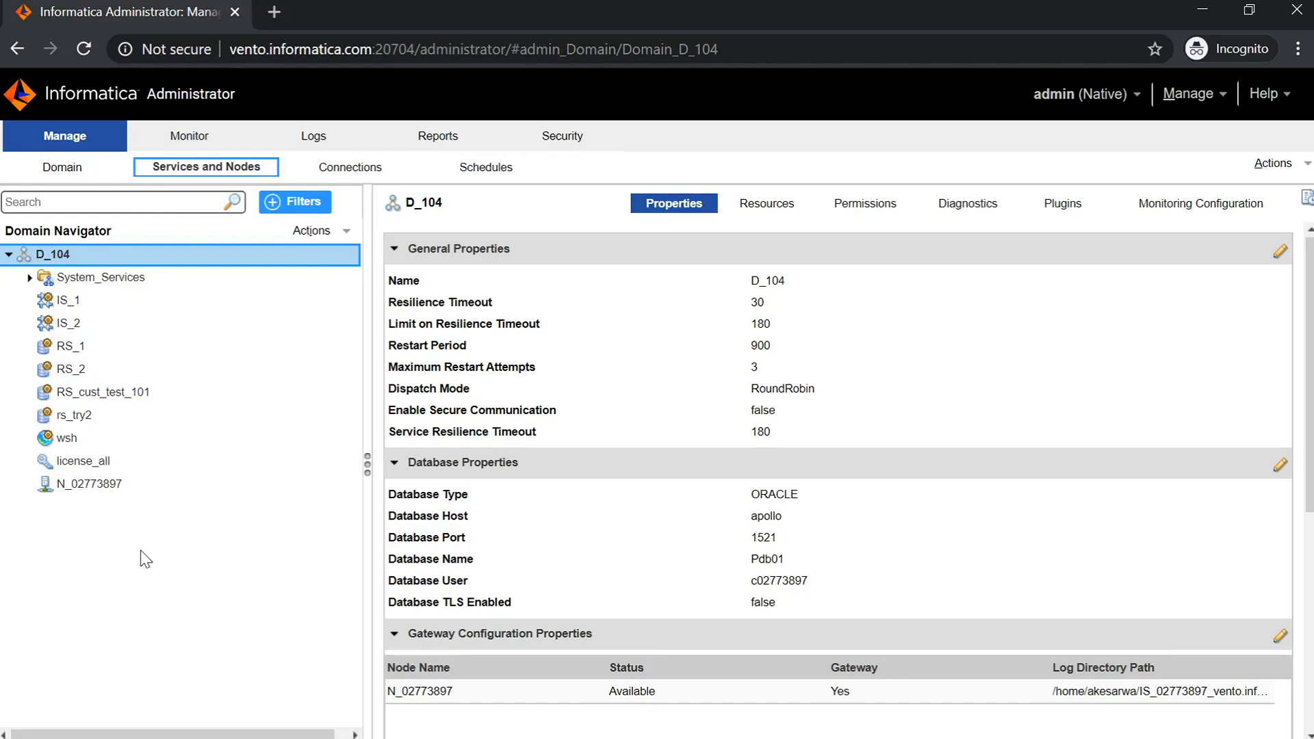
key(alt+Tab)
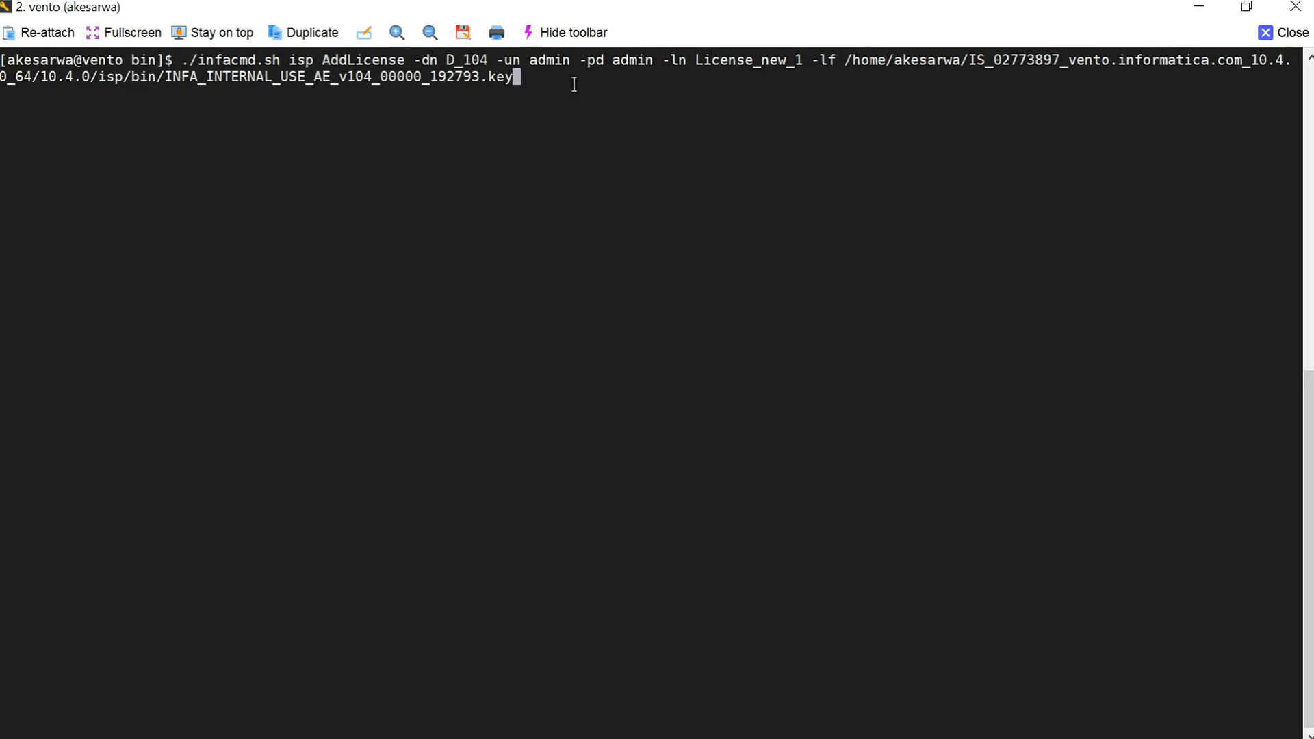
key(Return)
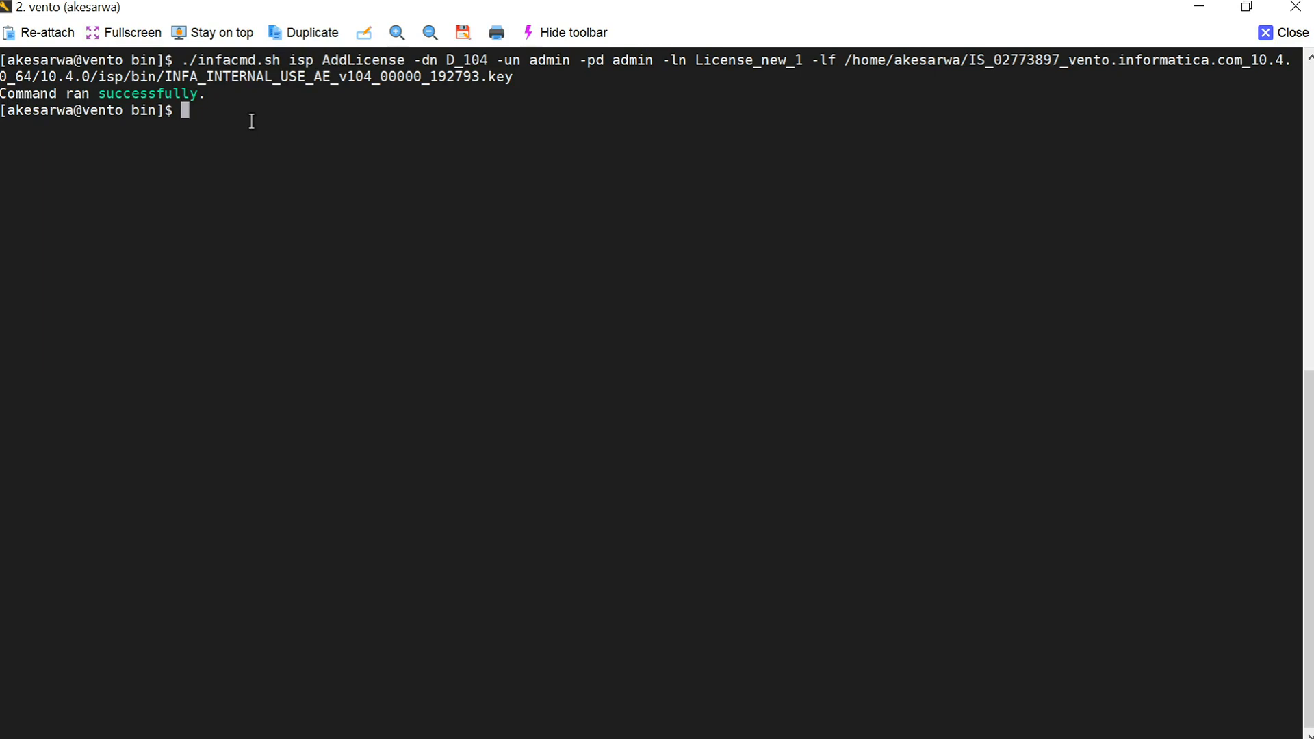
key(alt+Tab)
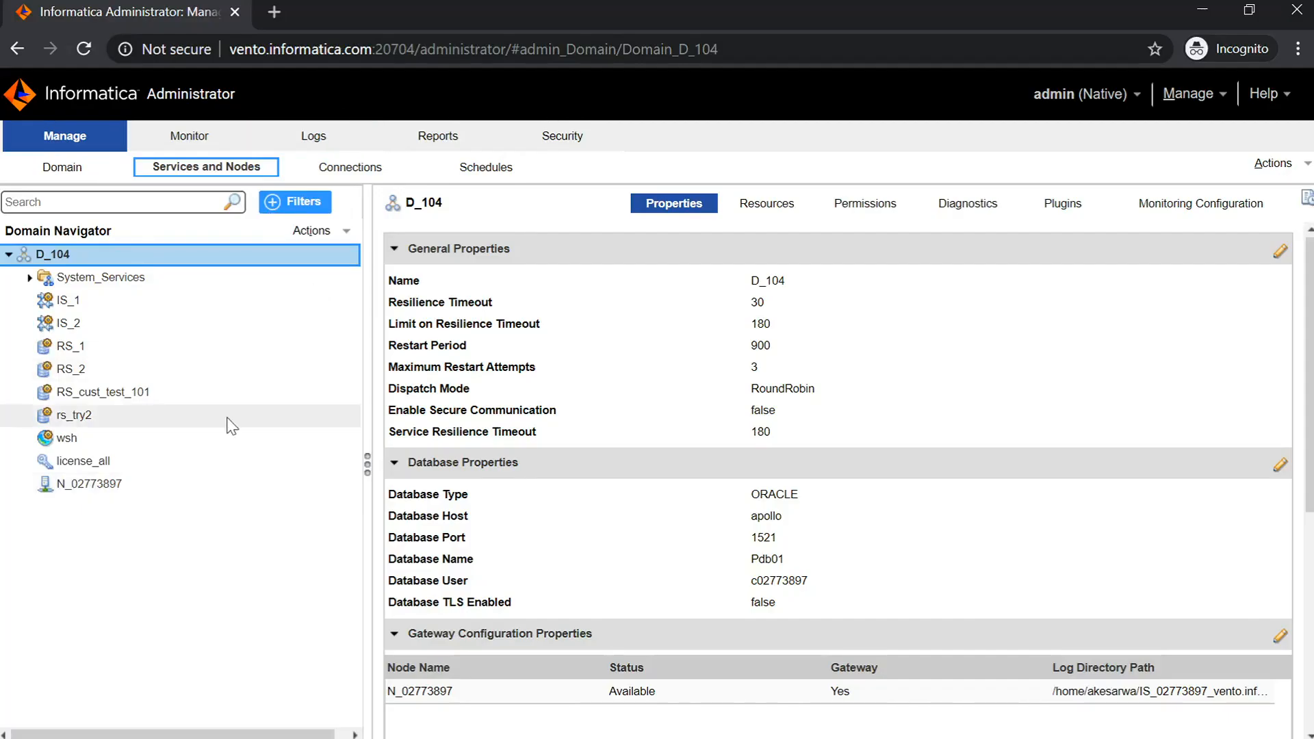
click(83, 51)
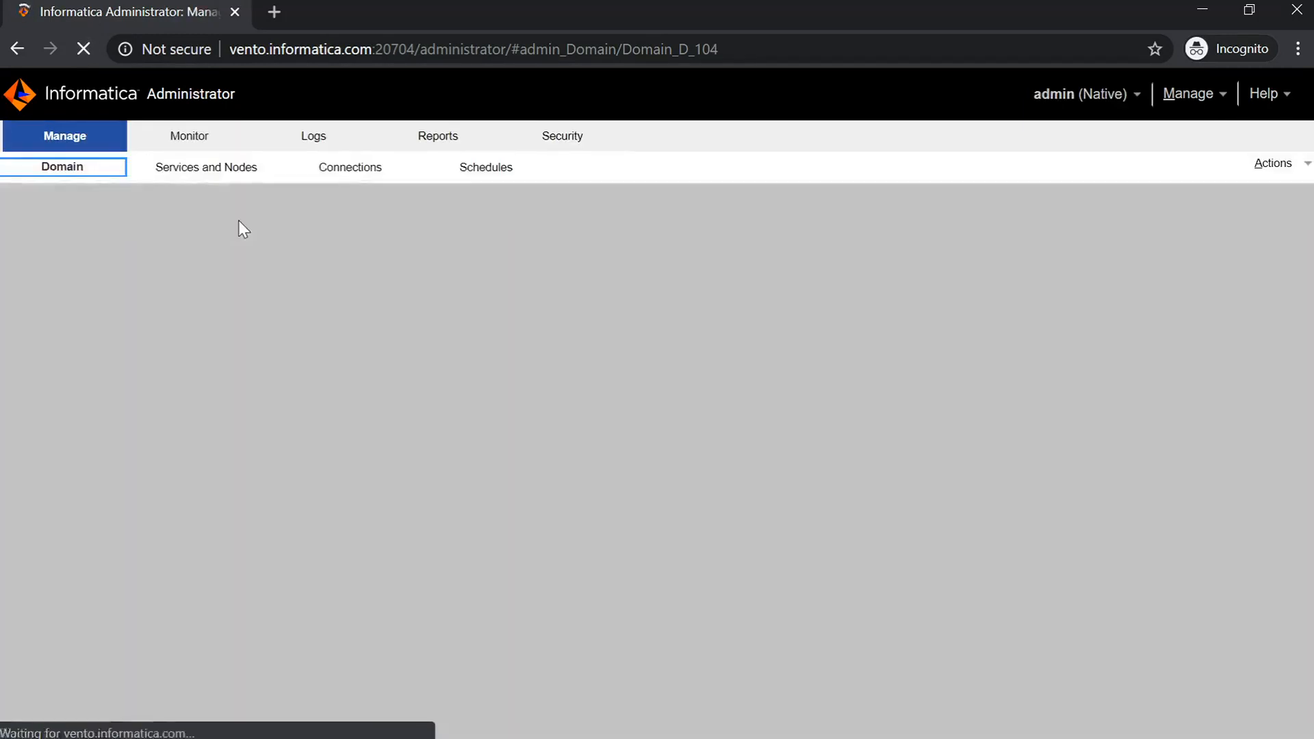
Open the License_new_1 license among the services and nodes of domain D_104 and review its license, platform and repository details.
click(218, 178)
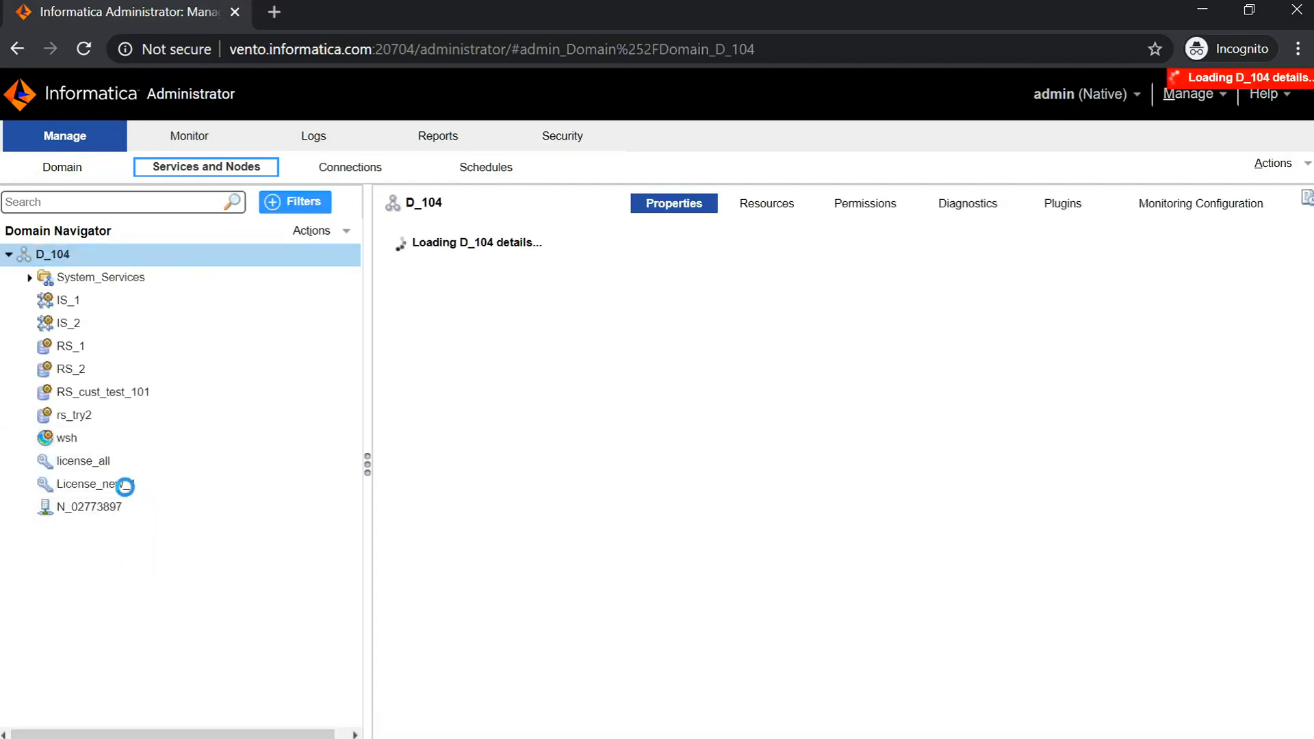
click(110, 487)
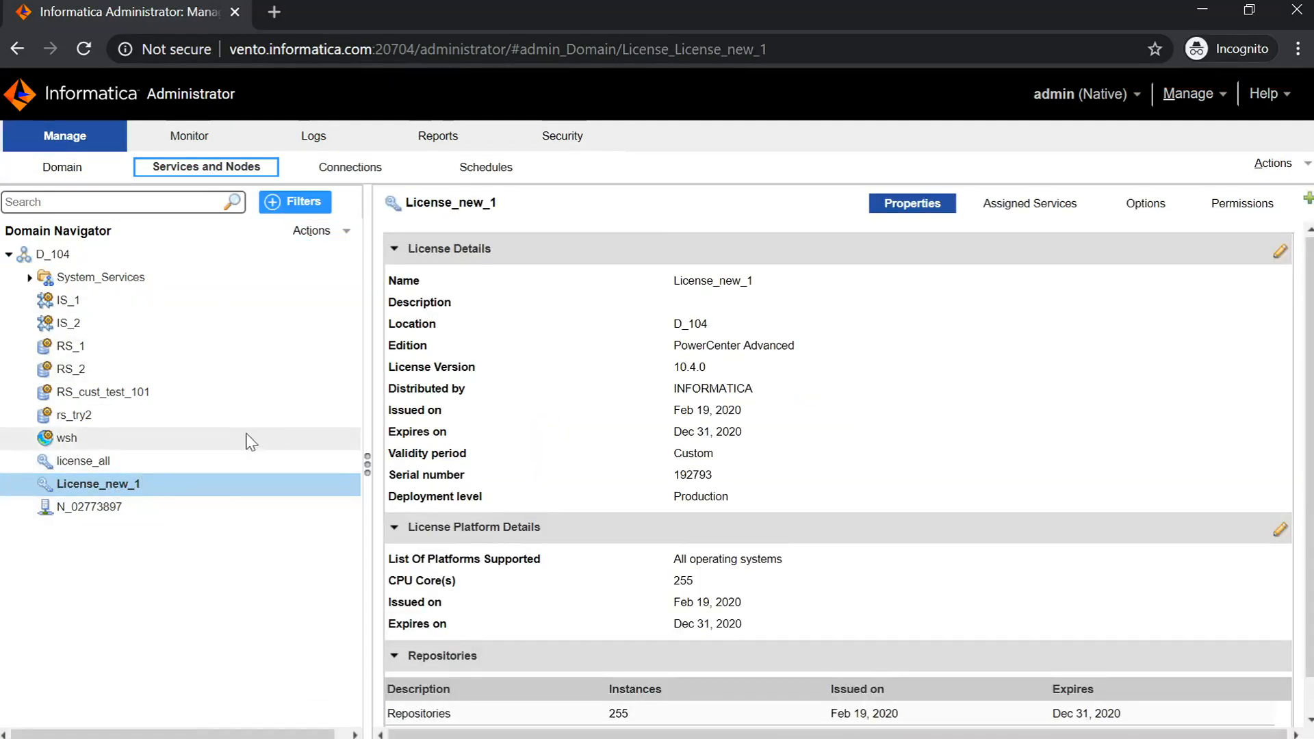
click(193, 485)
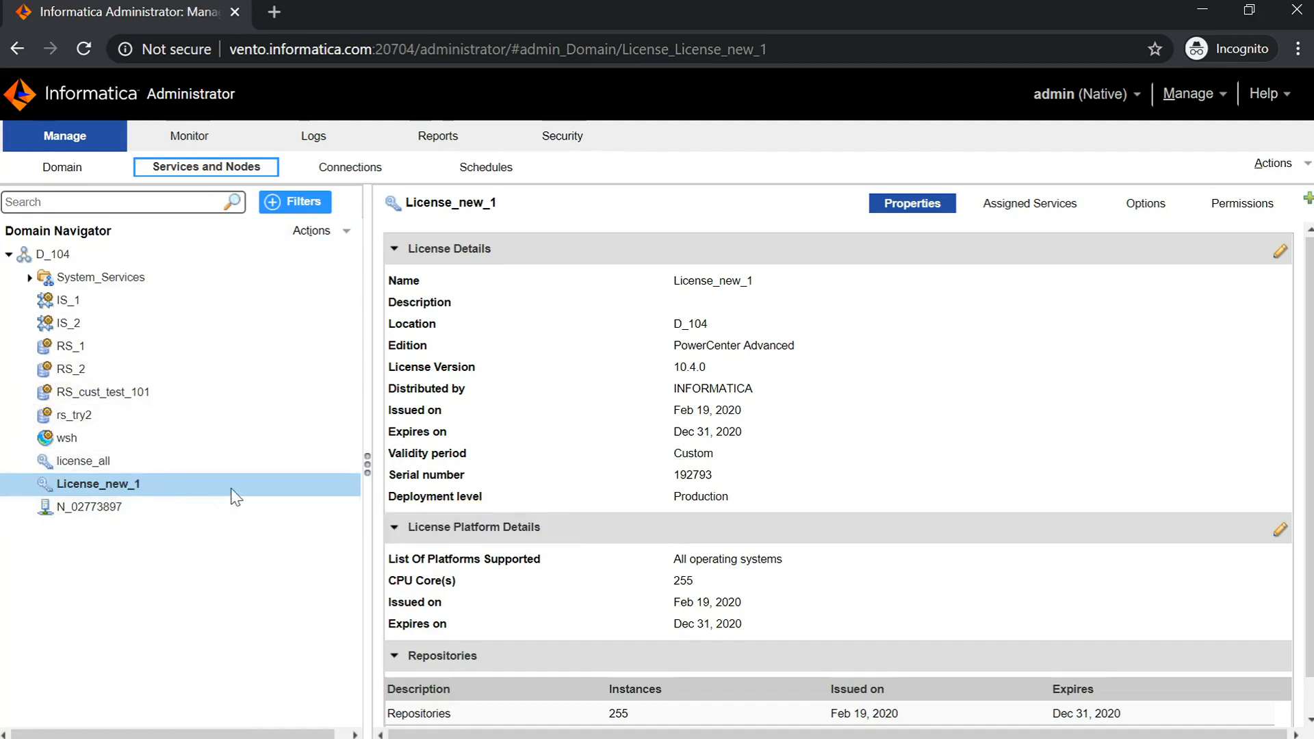
drag(231, 488, 123, 520)
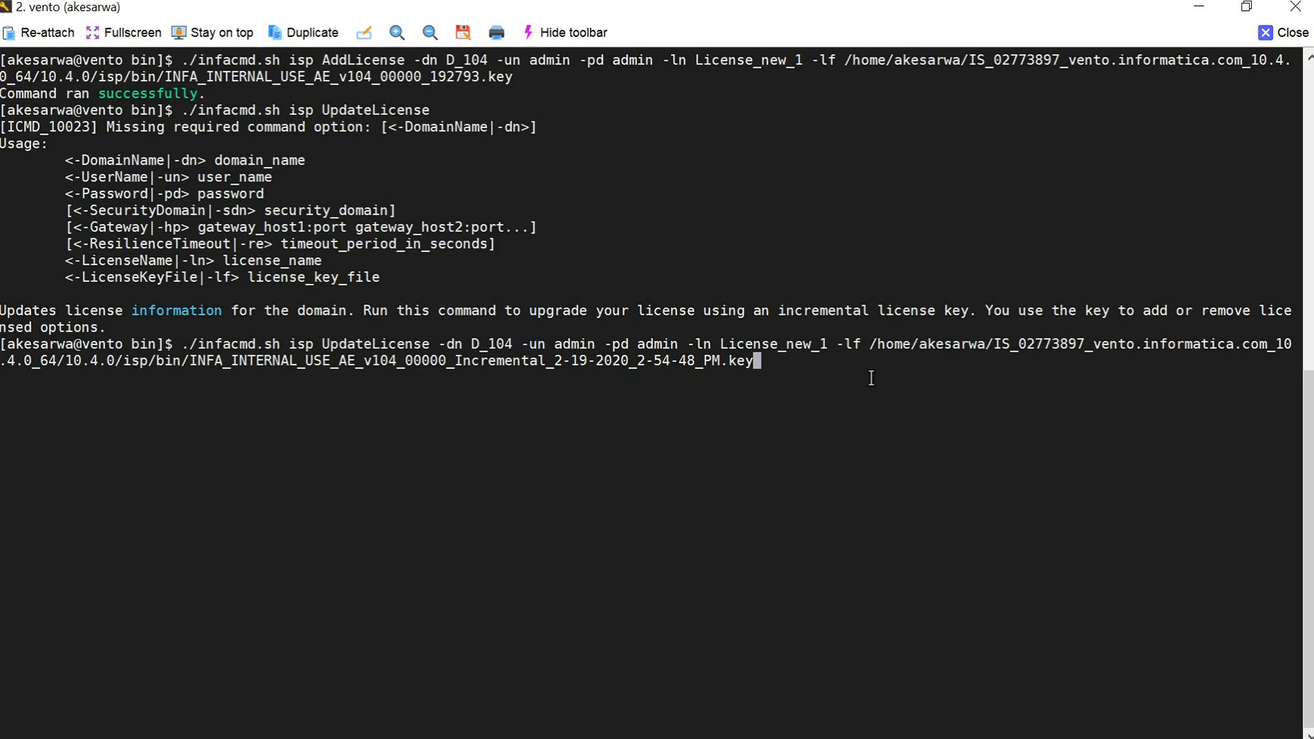
Run the prepared infacmd UpdateLicense command to apply the incremental key file to License_new_1 in D_104, and return to Informatica Administrator.
key(Return)
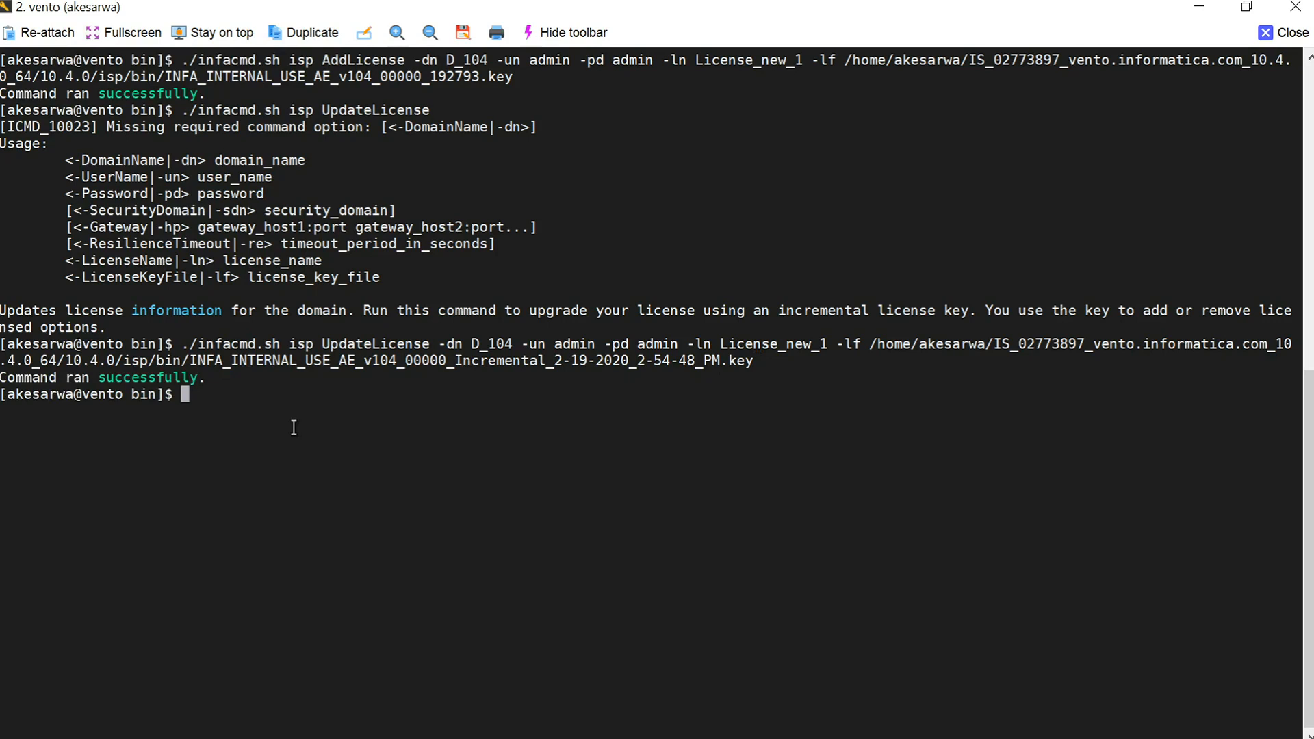
key(alt+Tab)
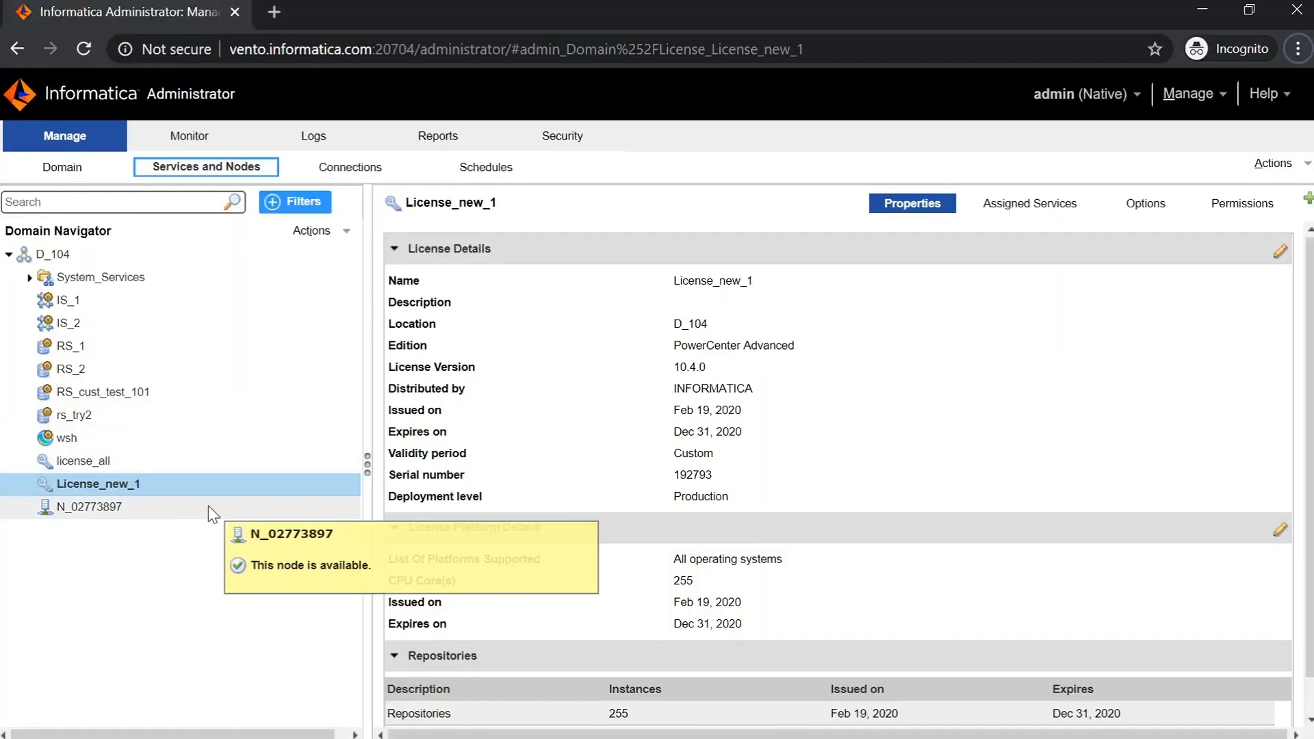
mouse_move(228, 416)
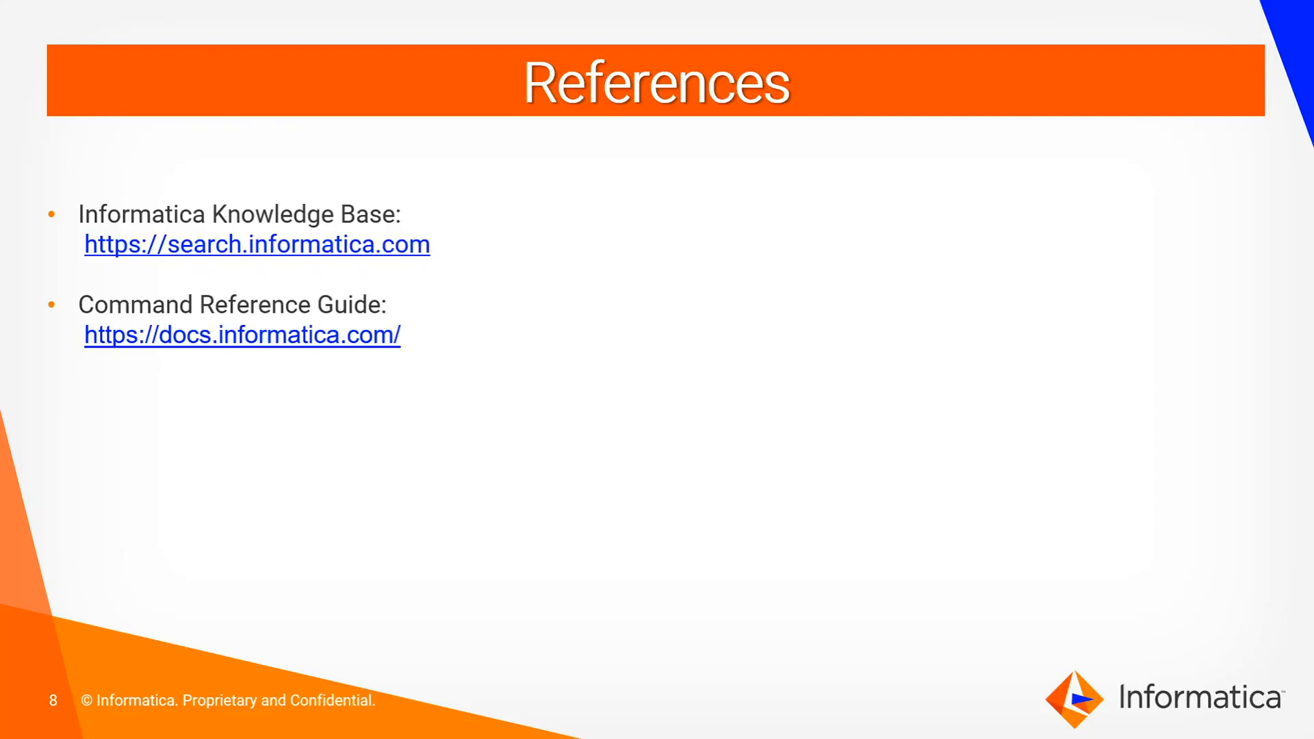
key(Right)
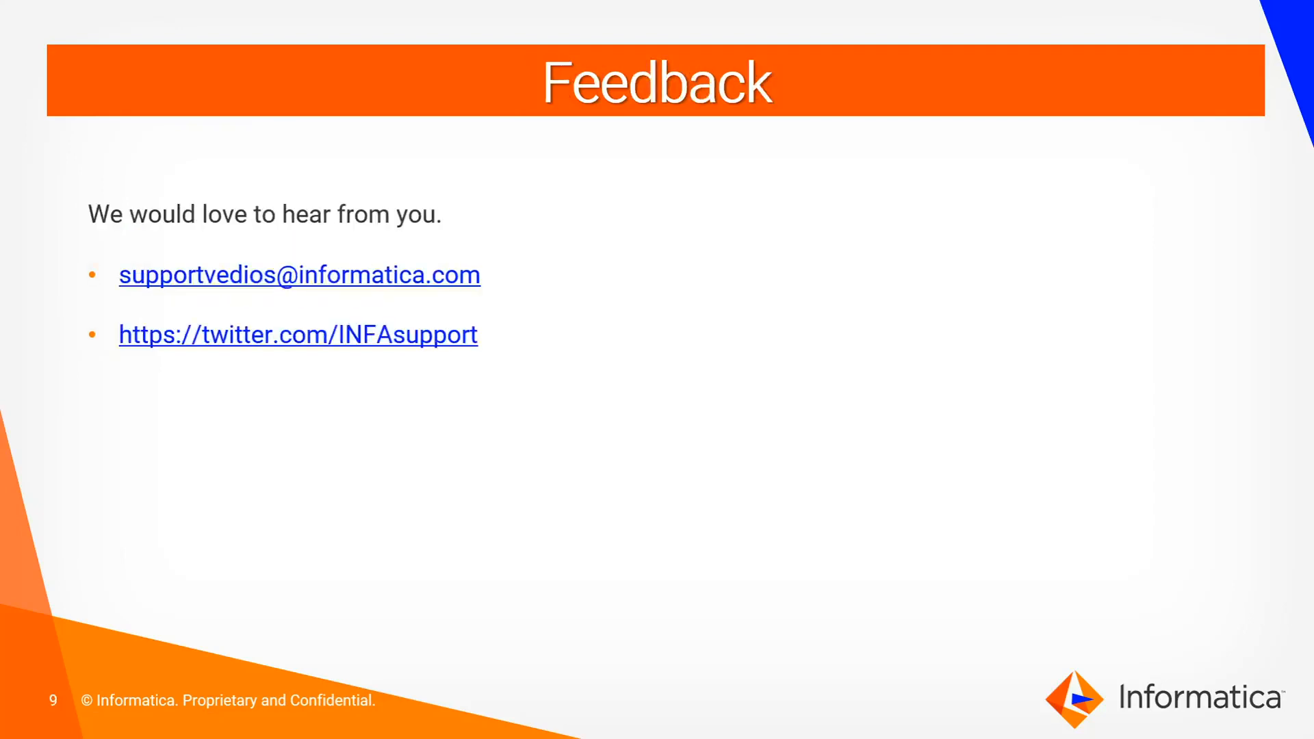